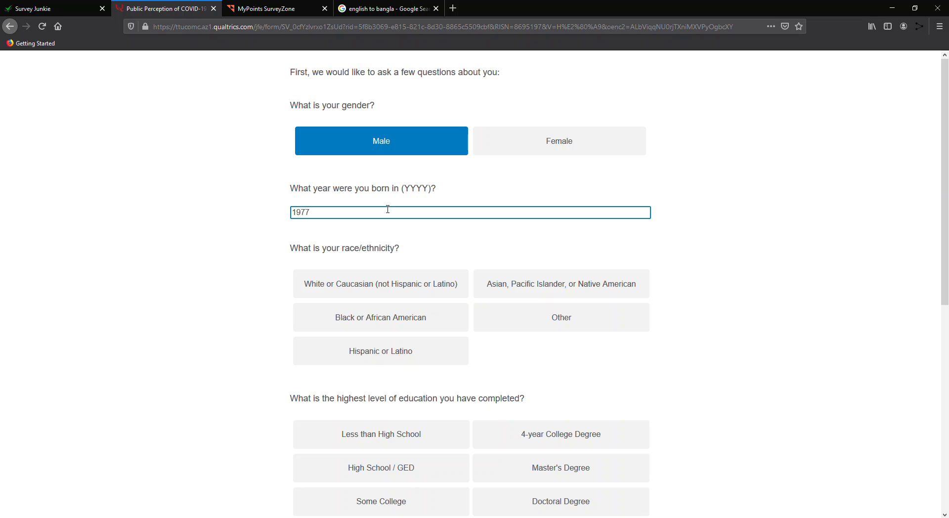
- Set race/ethnicity to White or Caucasian (not Hispanic or Latino) and highest education to Master's Degree
left_click(377, 278)
scroll(731, 384, "down", 3)
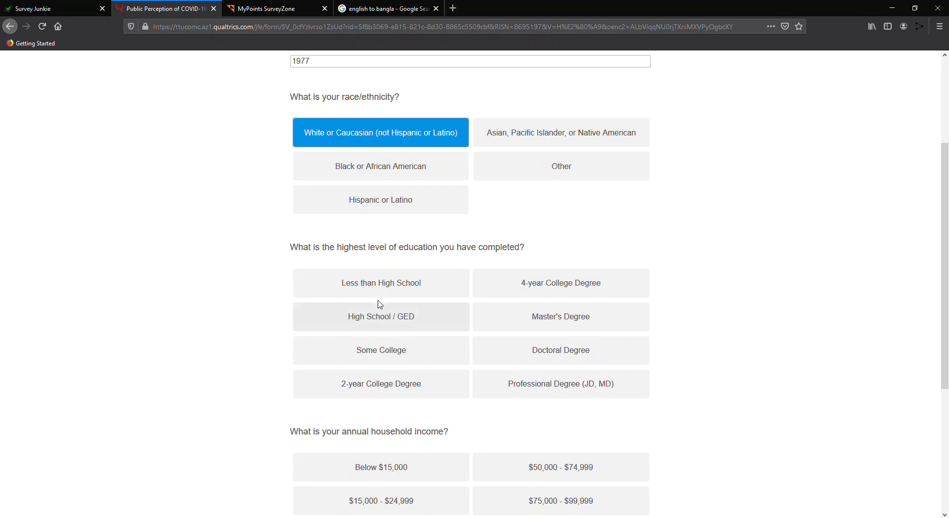
left_click(548, 330)
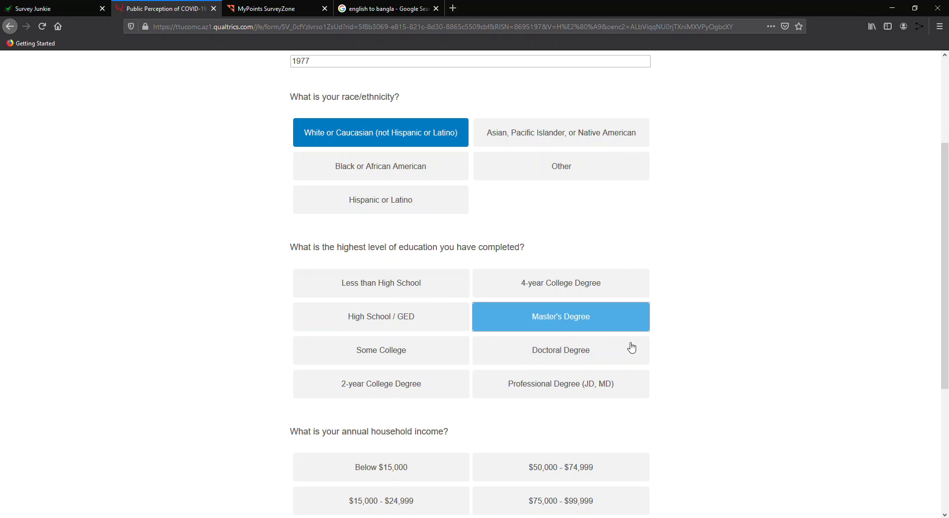
scroll(680, 376, "down", 3)
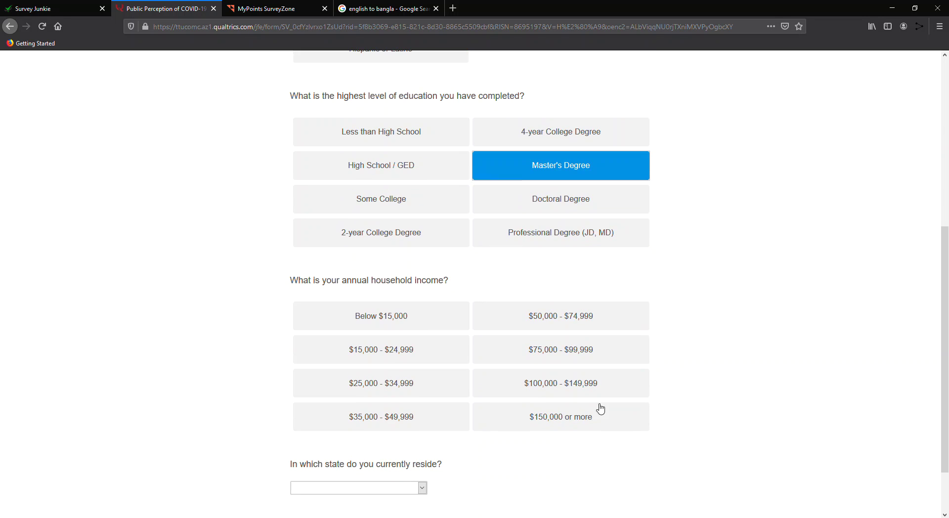
- Set annual household income to $150,000 or more and state of residence to Illinois, and submit the demographics page
left_click(576, 419)
scroll(722, 425, "down", 1)
scroll(723, 425, "down", 1)
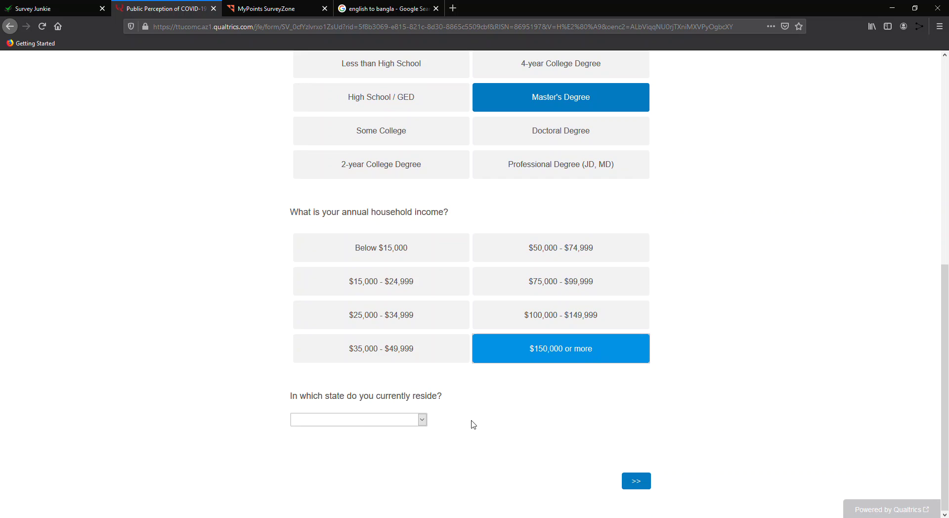
left_click(422, 419)
left_click(354, 339)
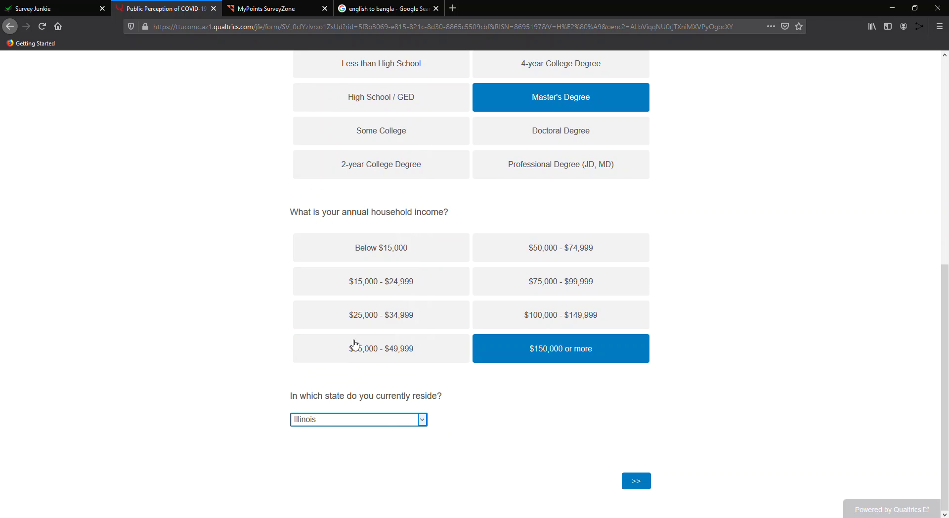
left_click(637, 482)
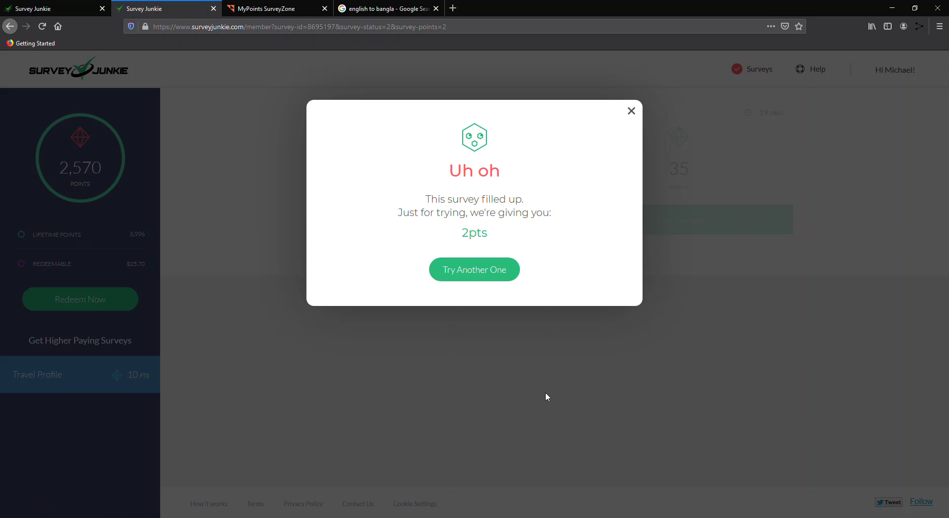
- Dismiss the ended survey's notice, close the duplicate Survey Junkie tab and reload the list of available surveys
left_click(493, 271)
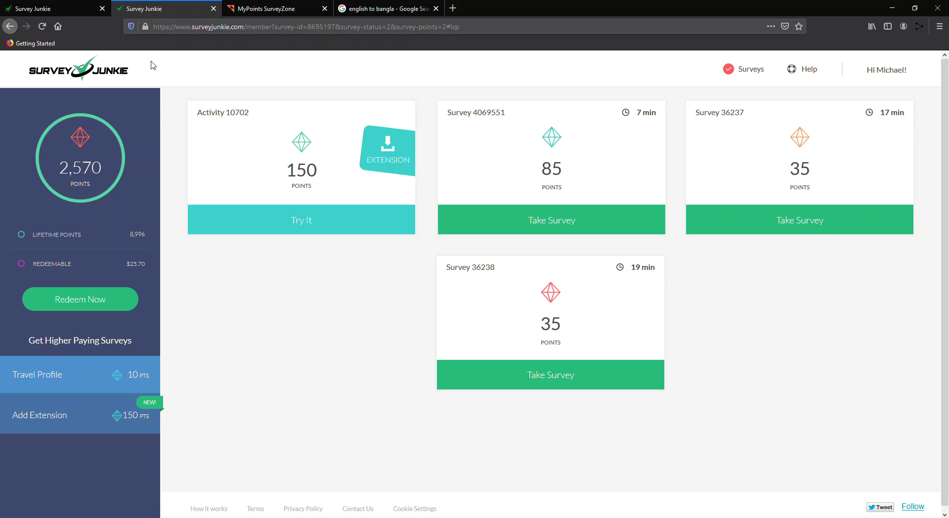
left_click(102, 9)
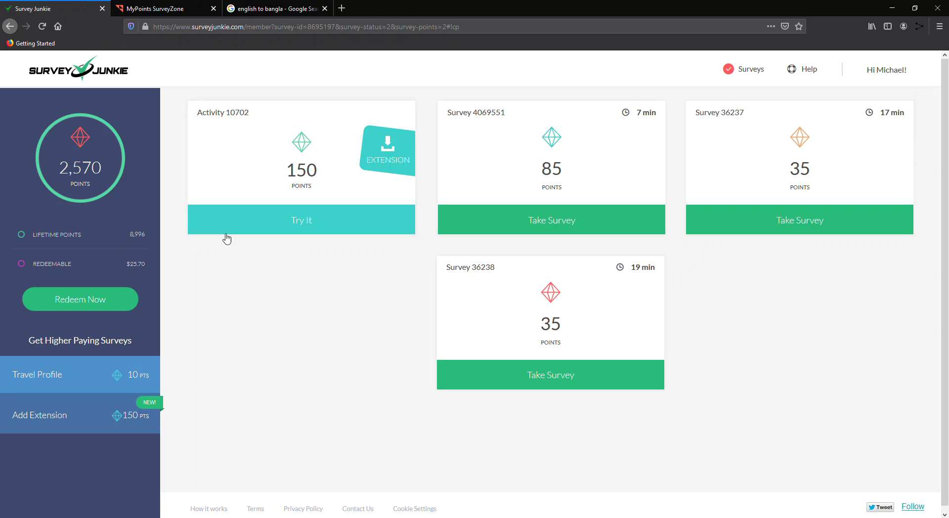
left_click(752, 69)
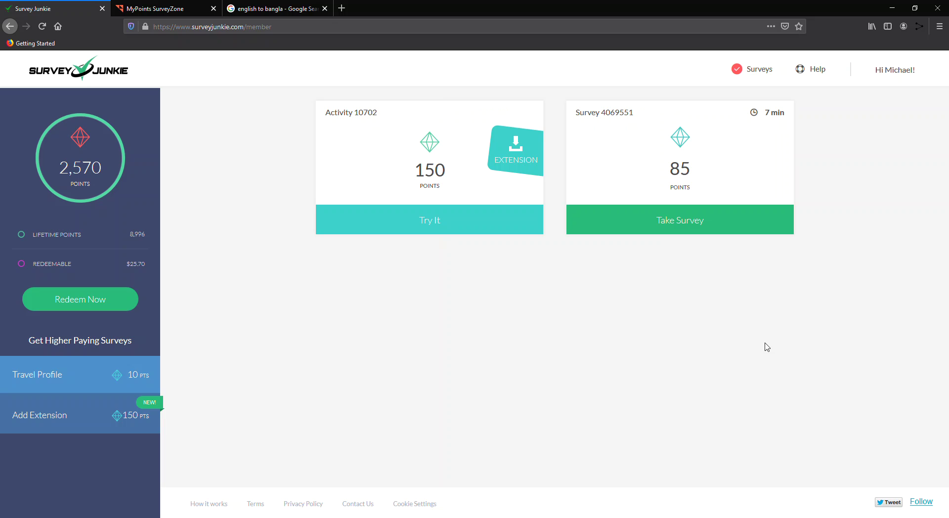
- Start the 85-point Survey 4069551 and submit IT Hardware and IT Software as the departments with purchasing influence
left_click(722, 223)
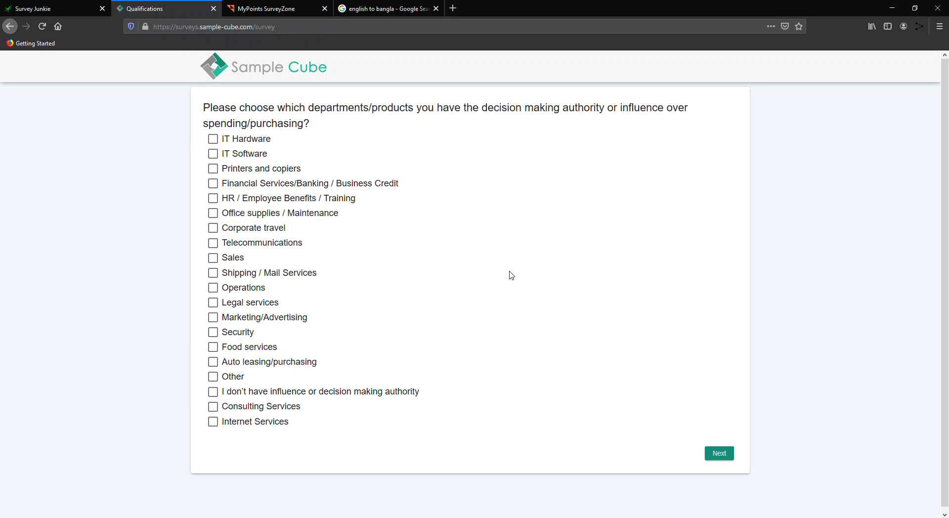
left_click(213, 139)
left_click(213, 154)
left_click(725, 459)
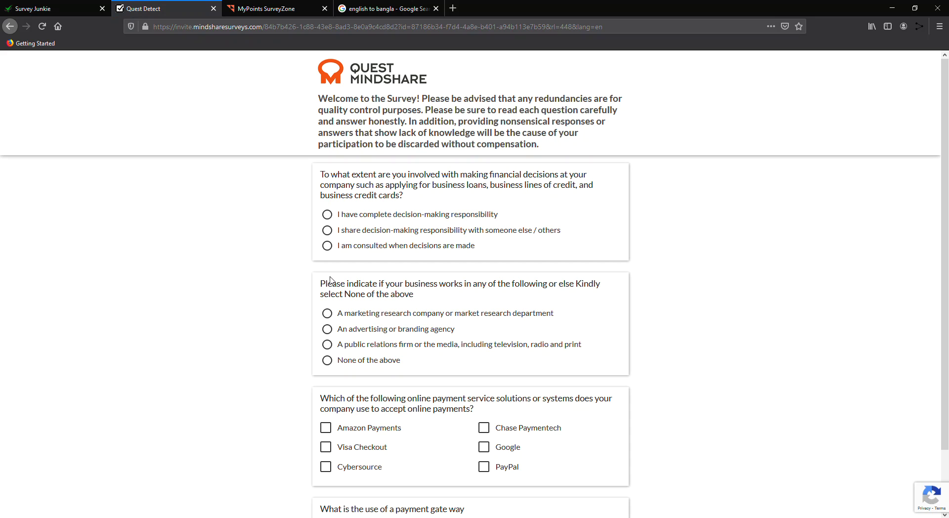
- Answer complete decision-making responsibility for company financial decisions and None of the above for the business type
left_click(327, 215)
left_click(327, 360)
scroll(381, 391, "down", 2)
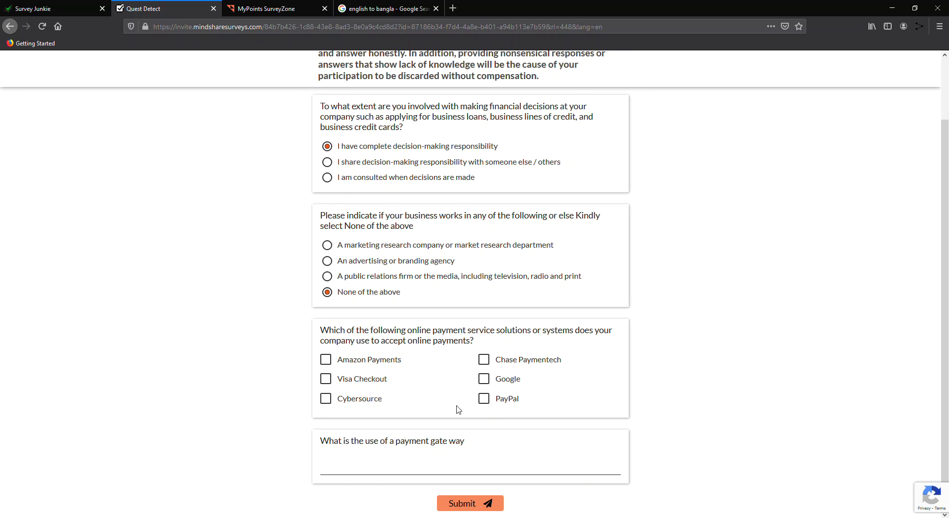
- Select Amazon Payments, Visa Checkout and PayPal as the company's online payment systems and submit the form
left_click(326, 360)
left_click(359, 466)
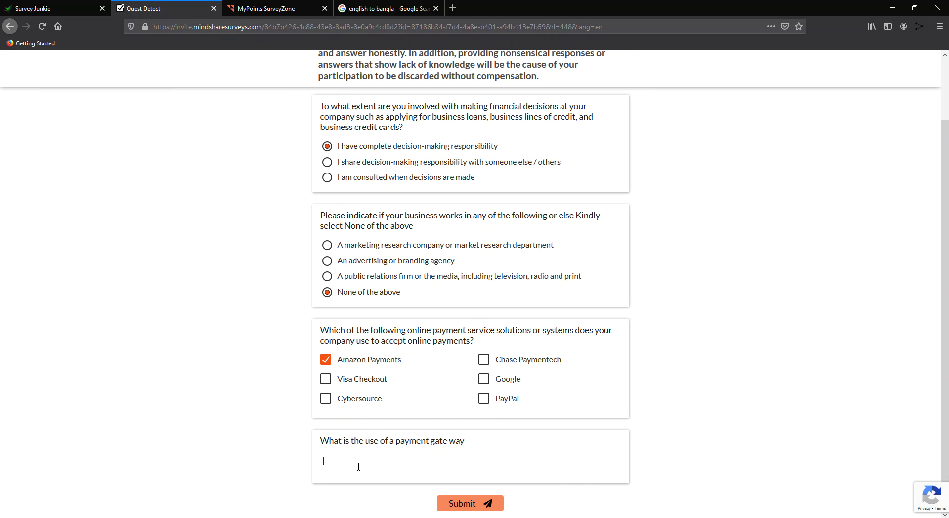
left_click(327, 380)
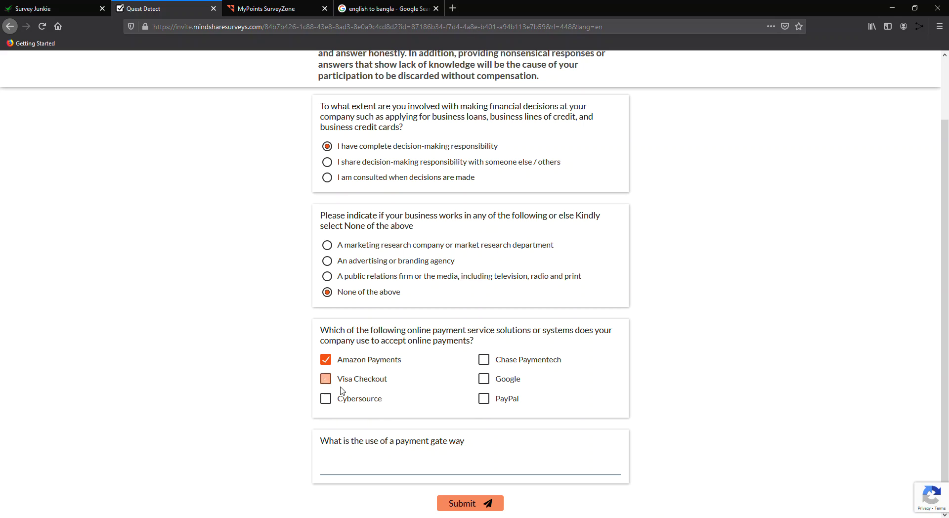
left_click(483, 403)
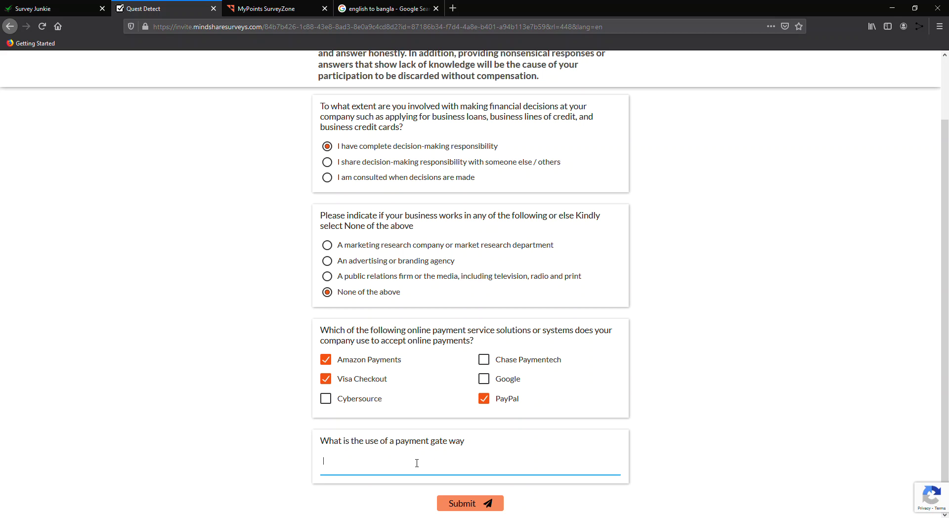
left_click(472, 511)
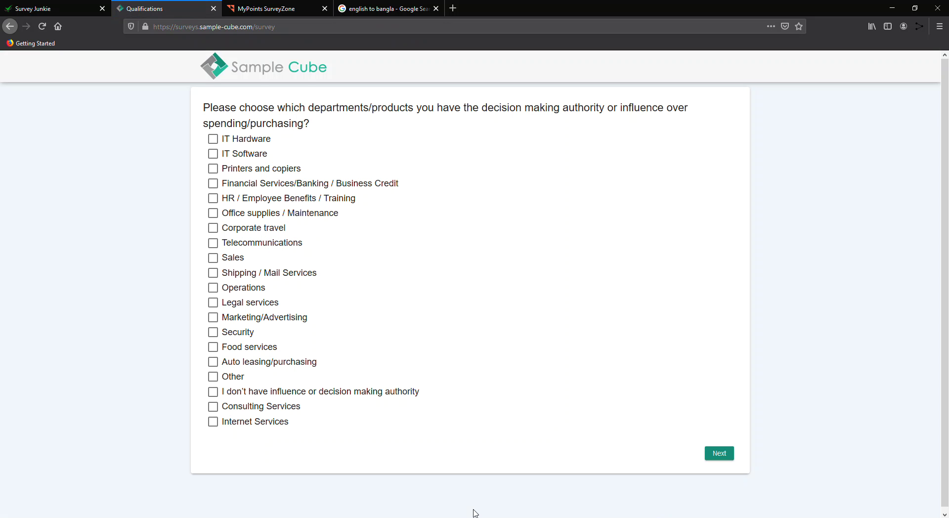
- Choose IT Hardware and IT Software on the repeated purchasing-influence question and continue
left_click(213, 139)
left_click(213, 154)
left_click(729, 454)
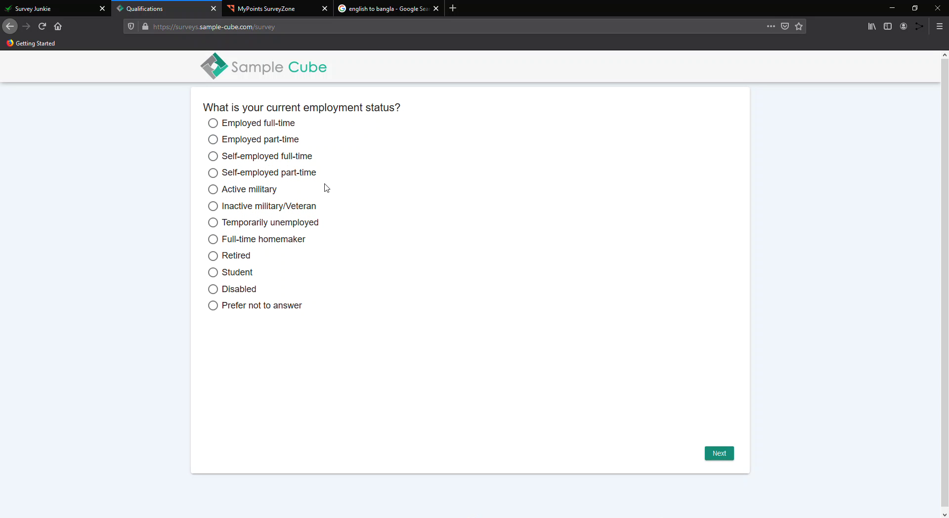
- Submit Employed full-time as the employment status and close the dead-end survey tab
left_click(224, 124)
left_click(716, 457)
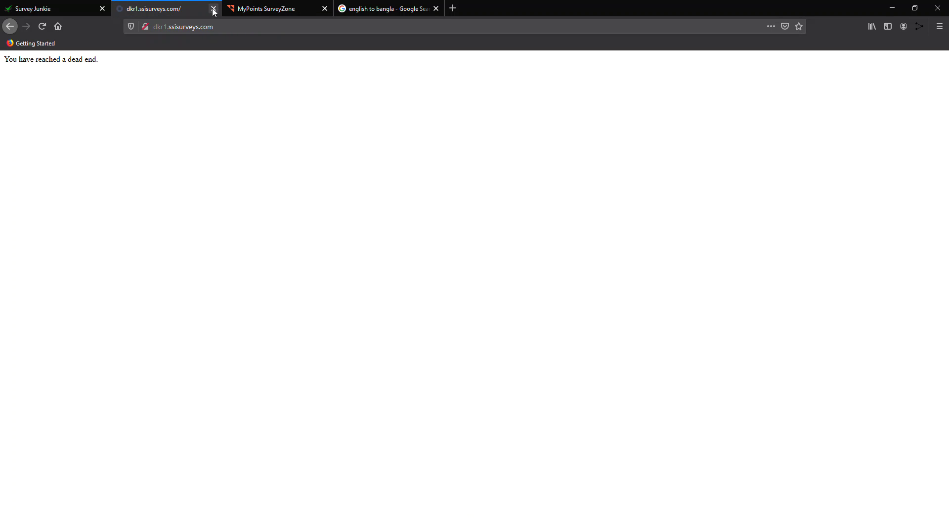
left_click(214, 8)
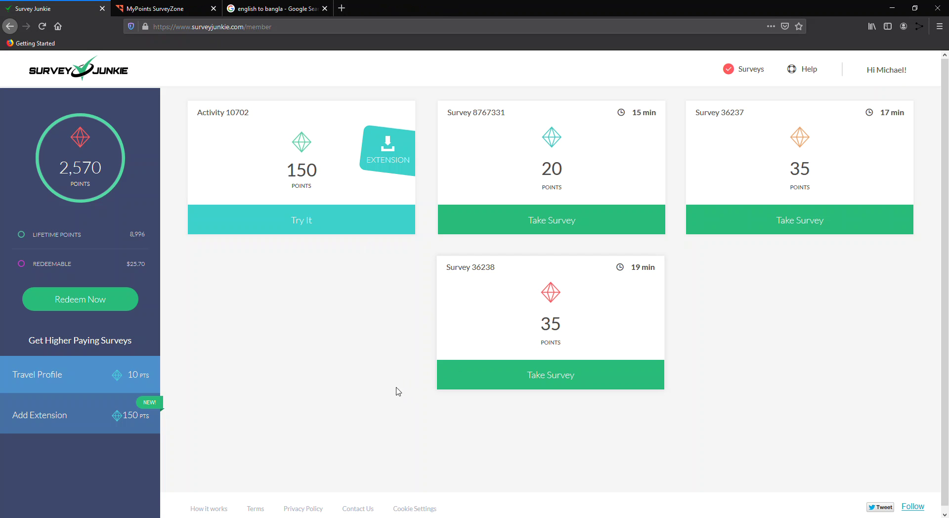
- Start the 20-point Survey 8767331 and answer Yes to being ready to give opinions
left_click(548, 218)
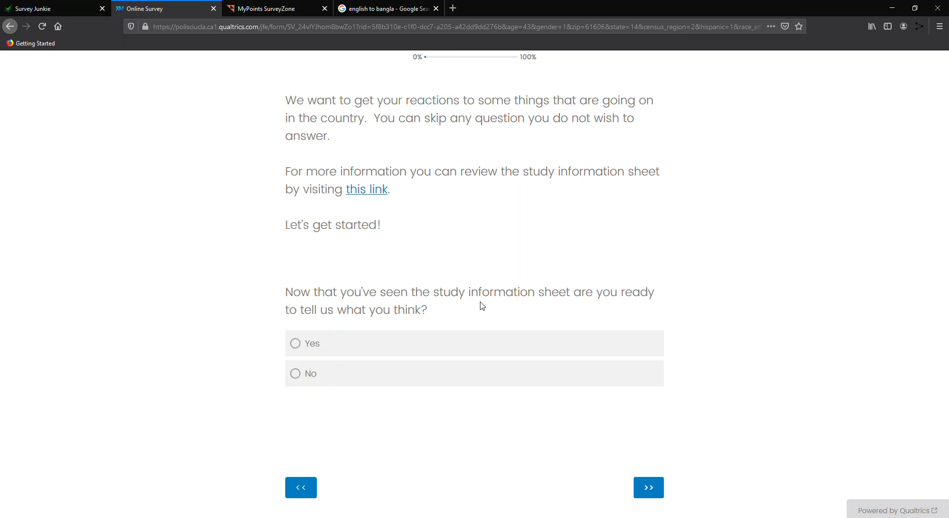
left_click(440, 345)
left_click(648, 487)
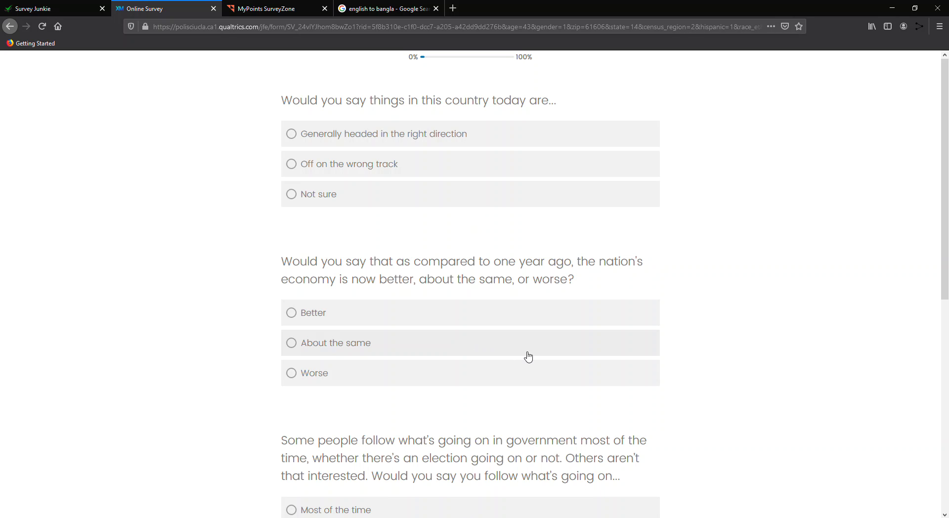
- Answer that the country is generally headed in the right direction and the economy is better than a year ago
left_click(387, 142)
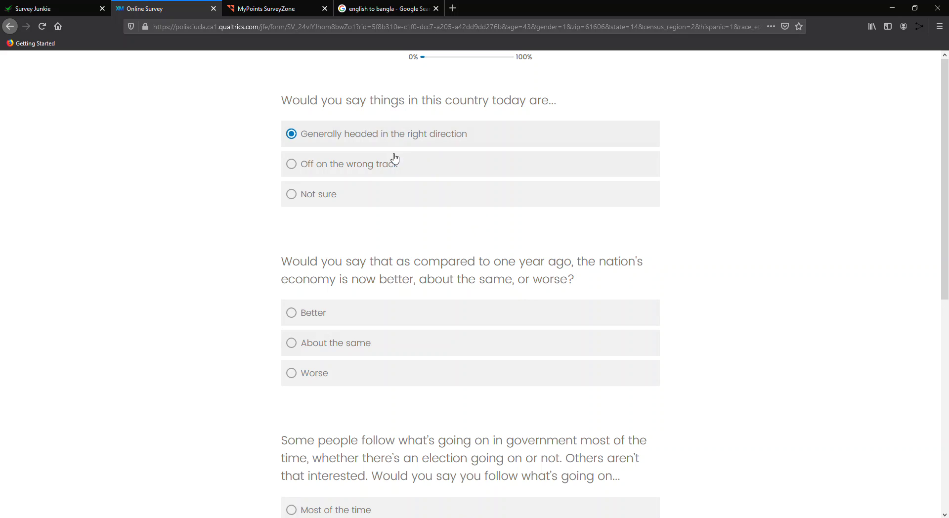
left_click(366, 323)
scroll(366, 322, "down", 1)
scroll(393, 352, "down", 2)
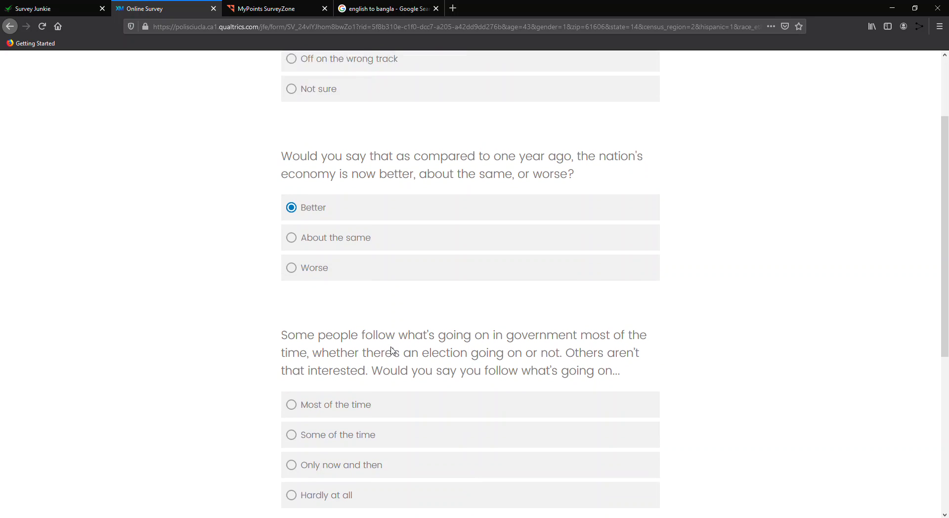
- Answer Most of the time for following government and Registered for voter registration, and submit the page
left_click(380, 362)
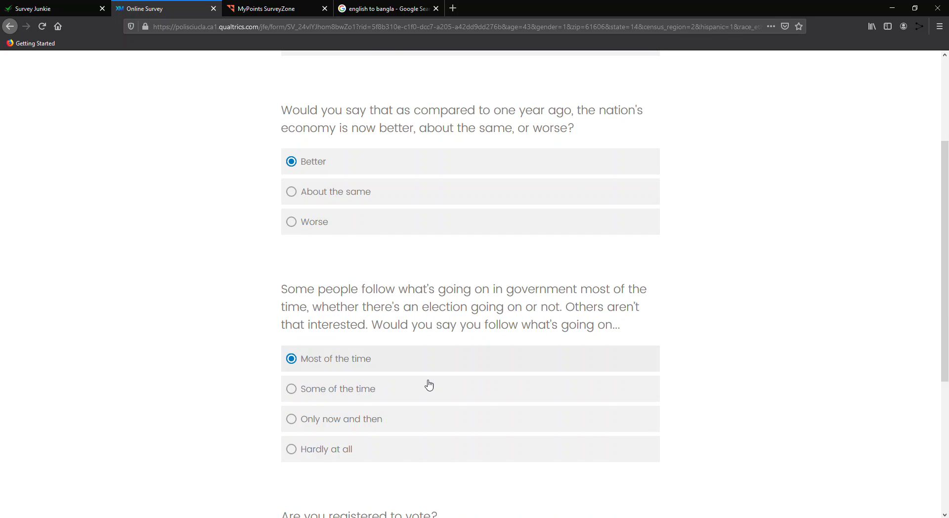
scroll(430, 385, "down", 5)
left_click(346, 326)
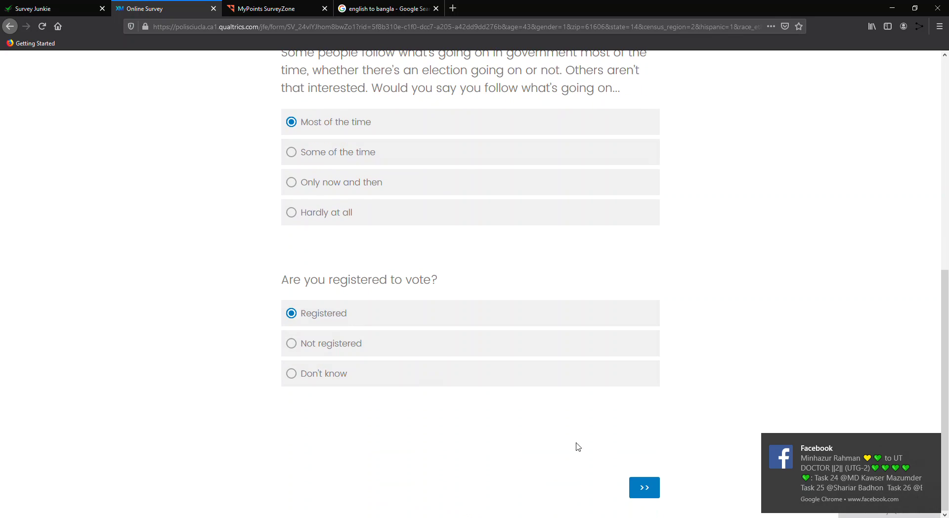
left_click(643, 488)
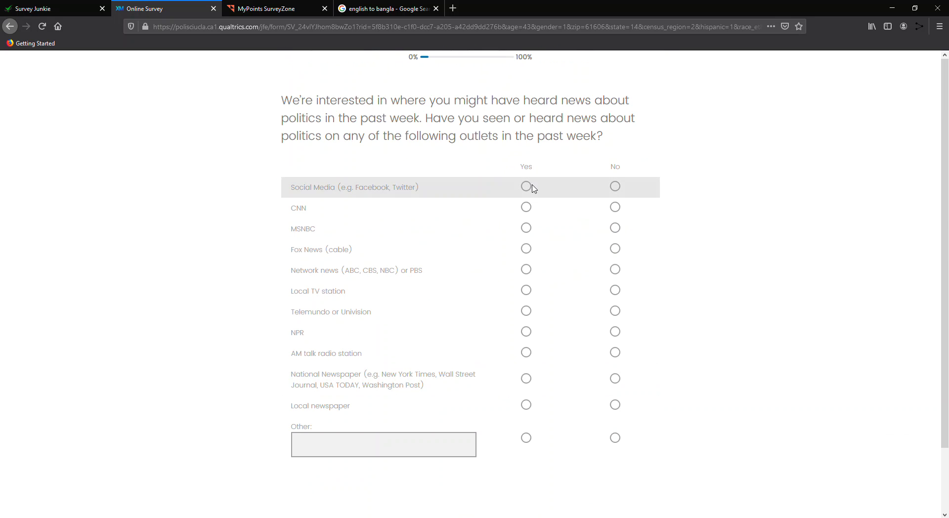
- Mark Yes as news outlets for Social Media, CNN, MSNBC, Fox News, Network news and Local TV station
left_click(527, 187)
left_click(530, 206)
left_click(531, 228)
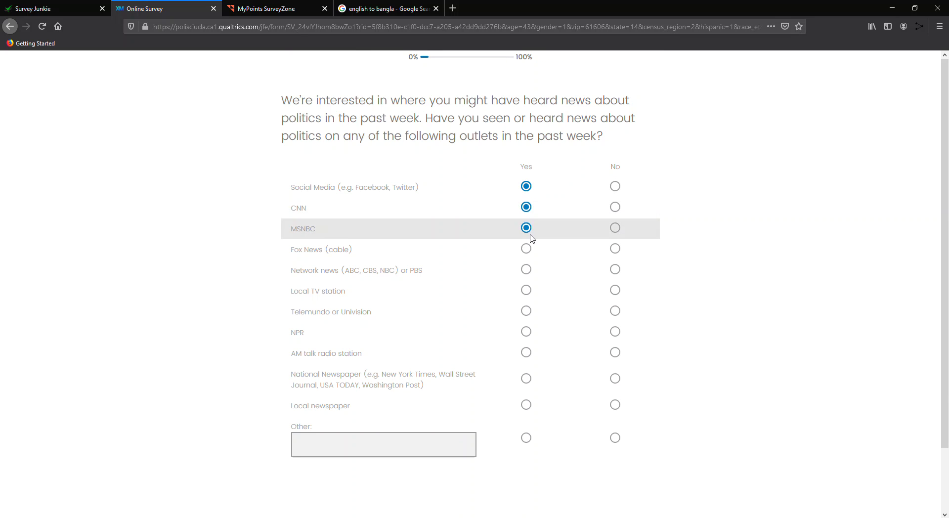
left_click(530, 247)
left_click(532, 267)
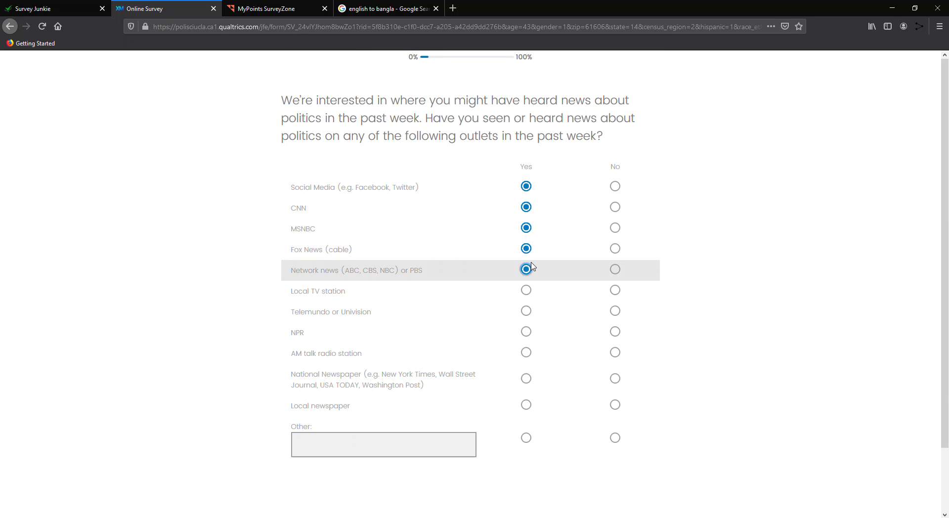
left_click(534, 292)
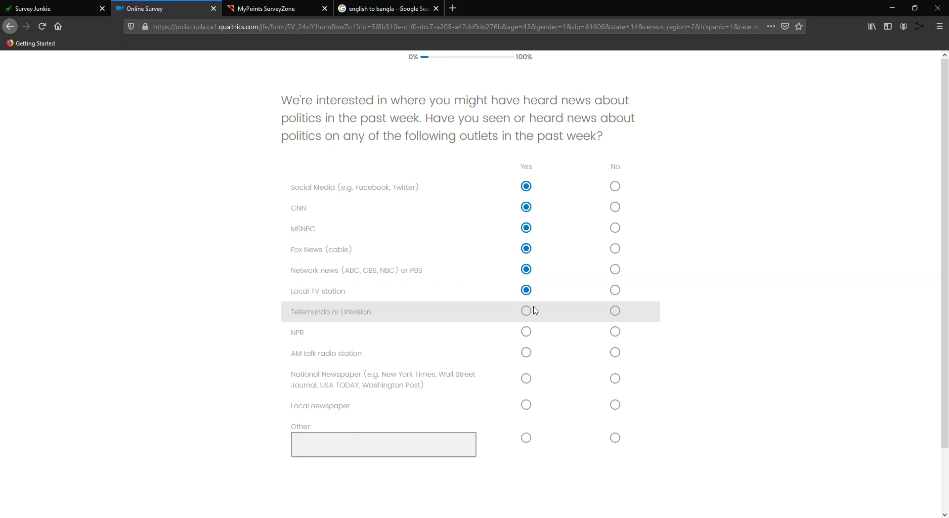
- Mark No for Telemundo or Univision, NPR and AM talk radio, and Yes for National Newspaper and Local newspaper
left_click(618, 312)
left_click(621, 336)
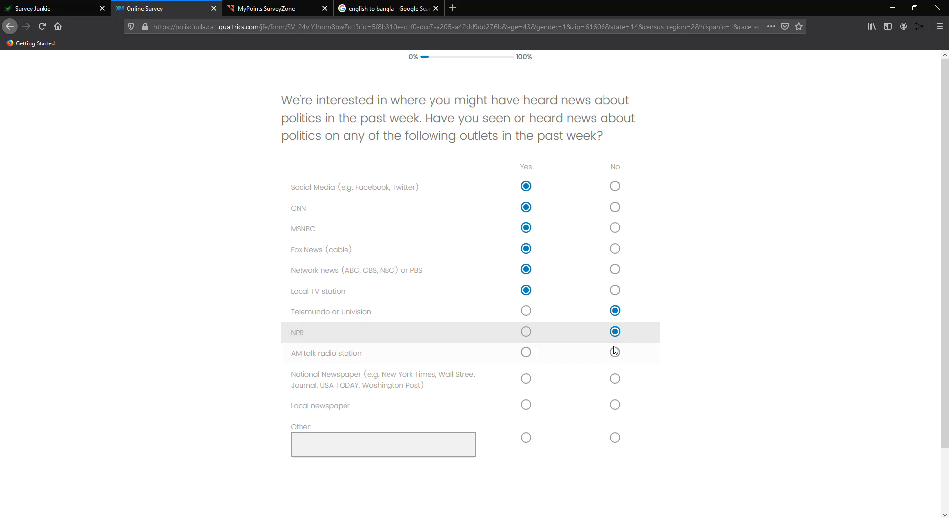
left_click(616, 352)
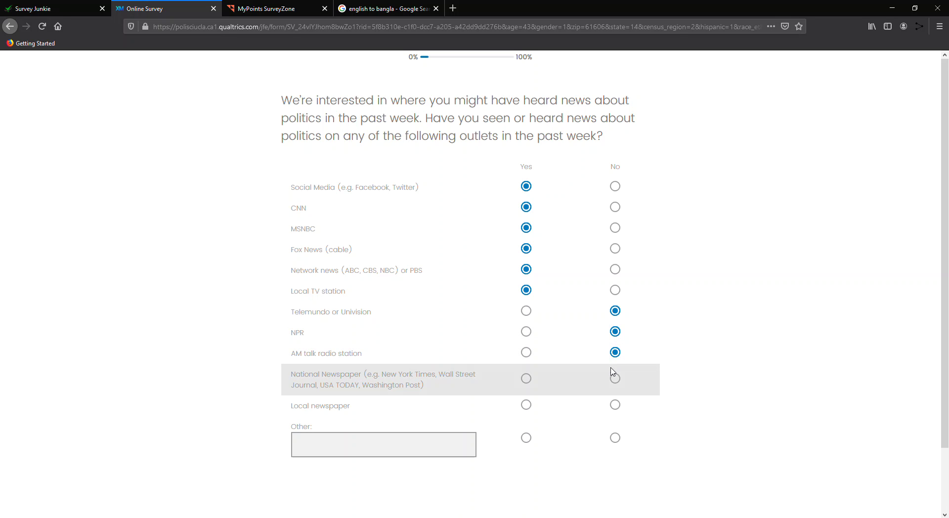
left_click(527, 379)
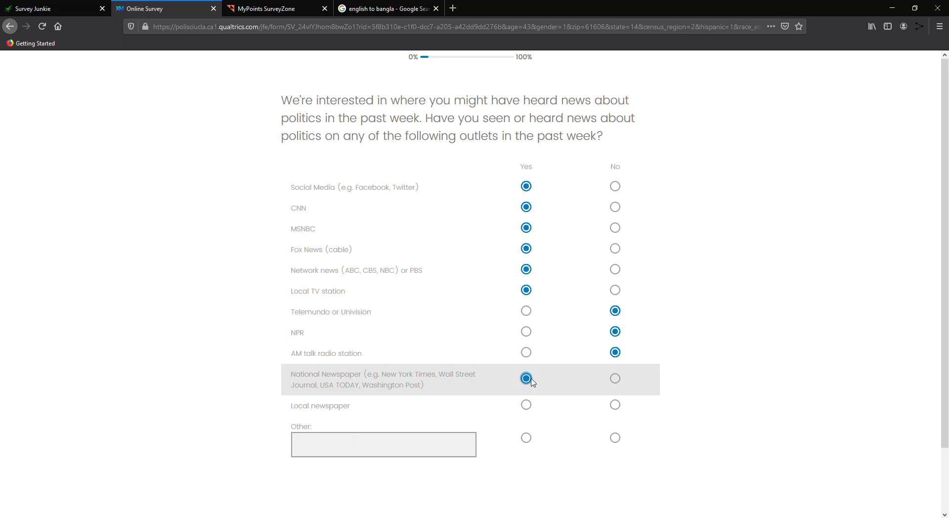
left_click(541, 409)
- Submit the news outlets page and answer Strongly approve for Donald Trump's handling of his job as president
scroll(595, 425, "down", 3)
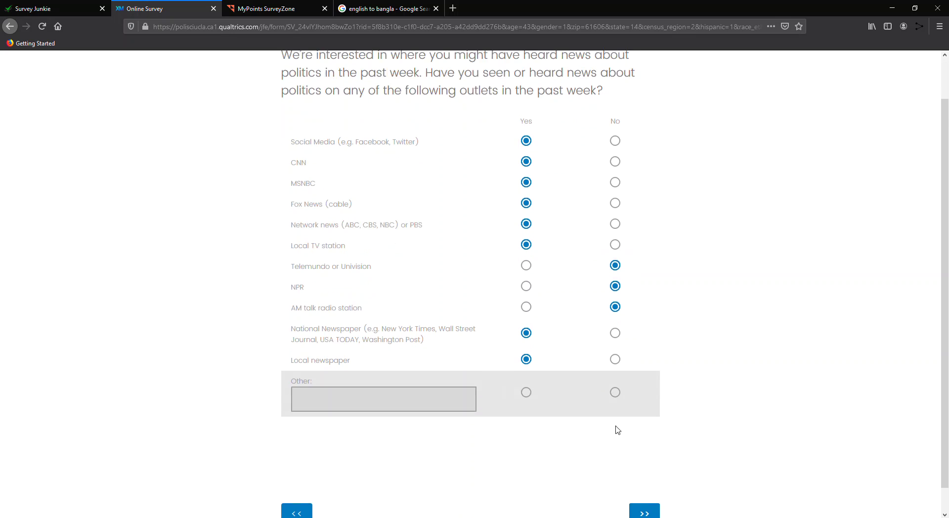
left_click(653, 491)
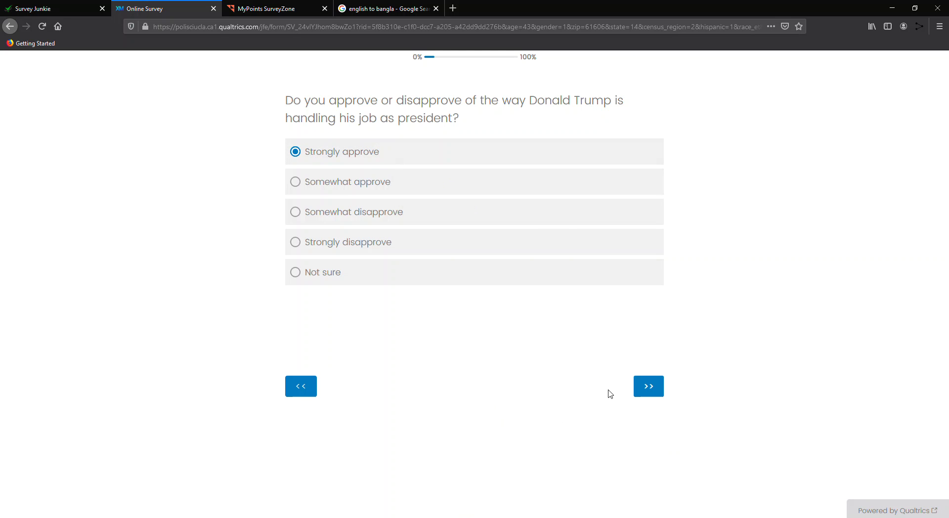
left_click(644, 391)
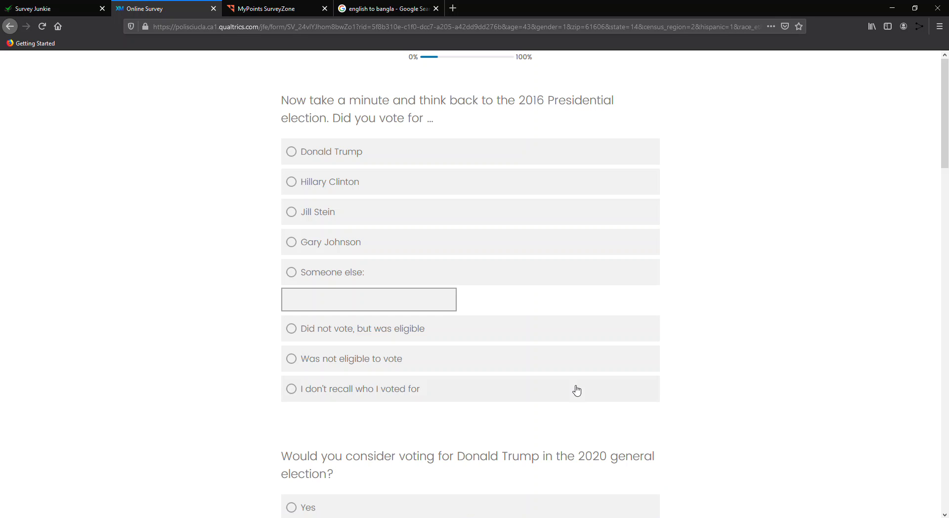
- Choose Donald Trump as the 2016 vote, and Yes for considering both Donald Trump and someone else in 2020
left_click(384, 153)
scroll(403, 305, "down", 4)
scroll(402, 312, "up", 4)
scroll(403, 314, "down", 3)
scroll(405, 317, "down", 2)
left_click(377, 262)
scroll(434, 364, "down", 3)
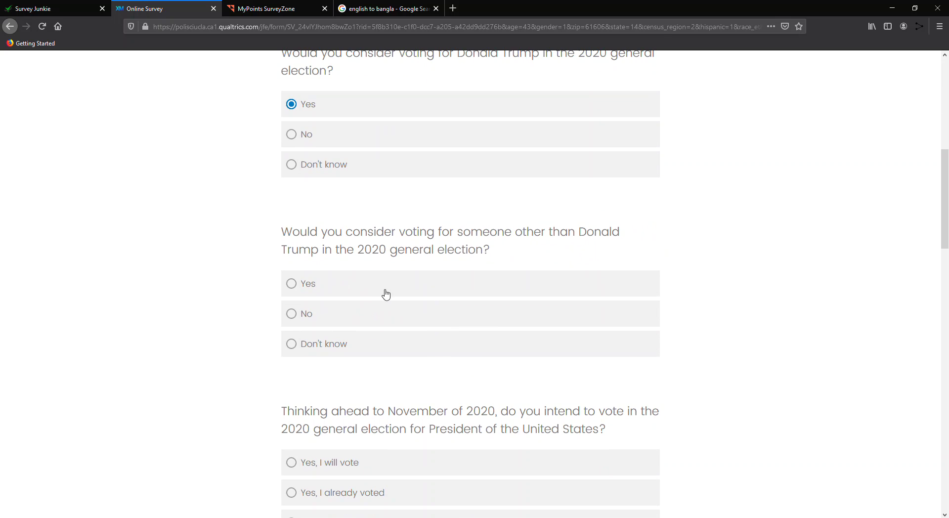
left_click(363, 284)
scroll(476, 290, "up", 1)
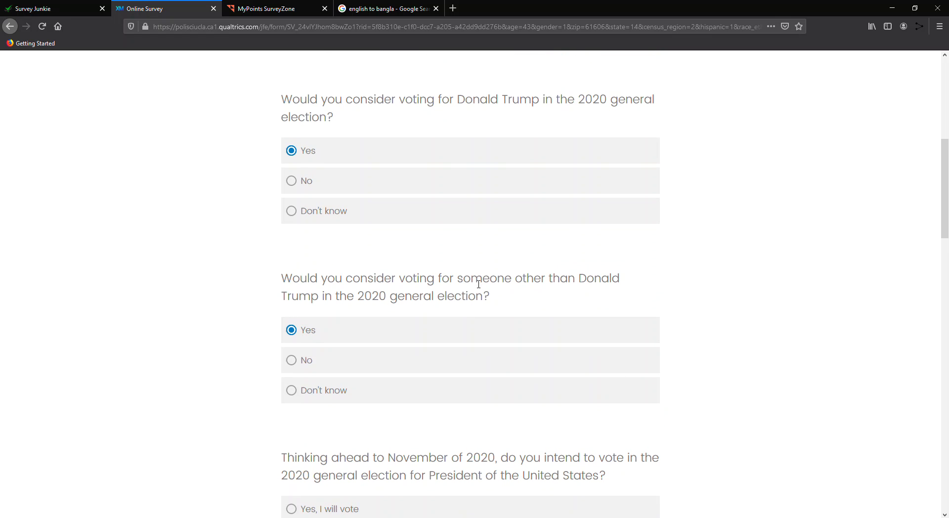
- Answer Yes, I will vote for November 2020, and pick Donald Trump against both Joe Biden and Hillary Clinton
scroll(478, 287, "down", 4)
left_click(401, 317)
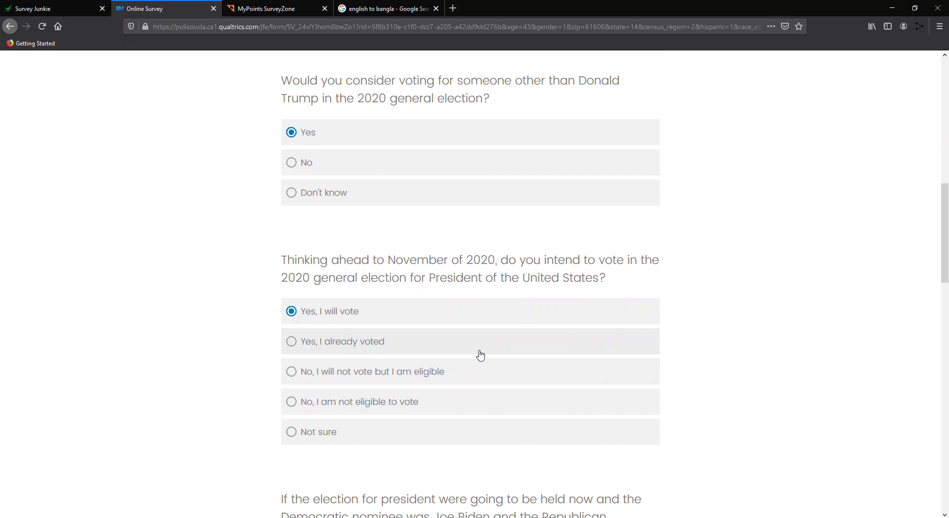
scroll(480, 355, "down", 5)
left_click(442, 315)
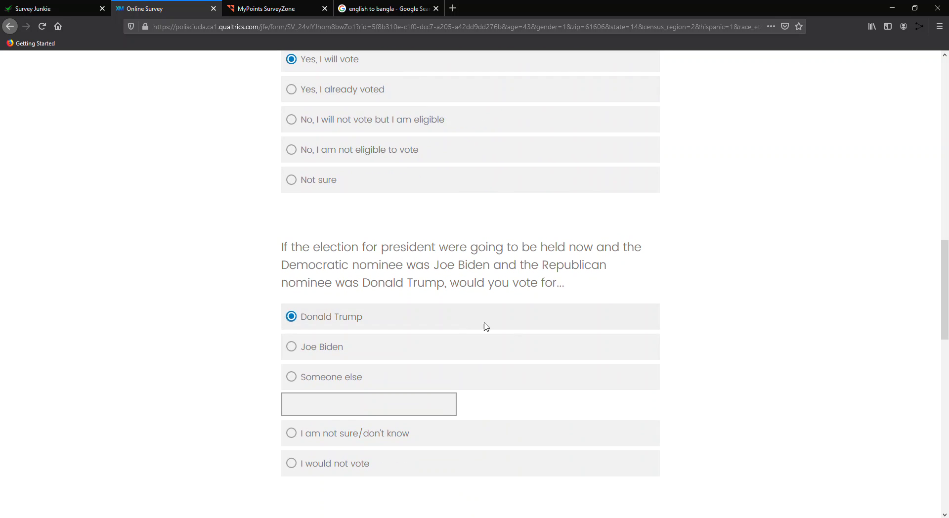
scroll(504, 346, "down", 5)
left_click(453, 353)
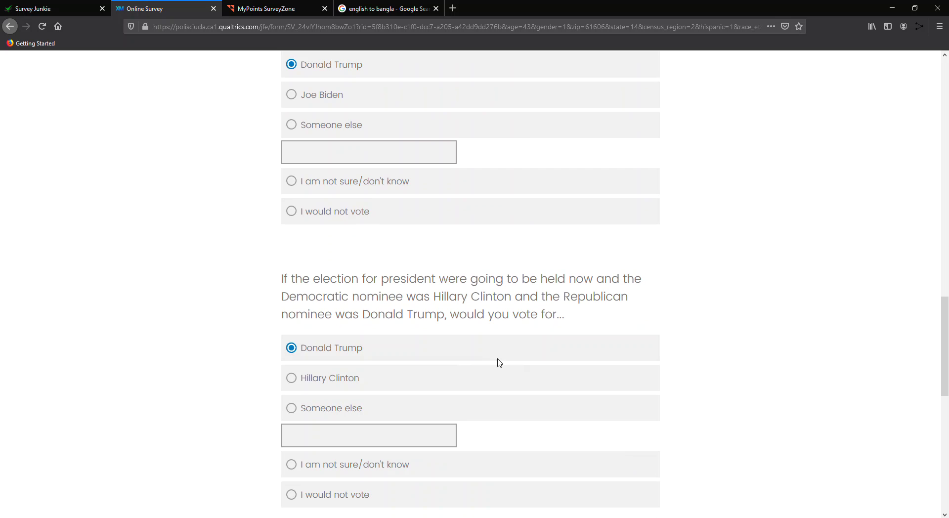
- Choose Joe Biden over Mike Pence, select The Republican Primary/Caucus for 2020, and submit the page
scroll(499, 363, "down", 5)
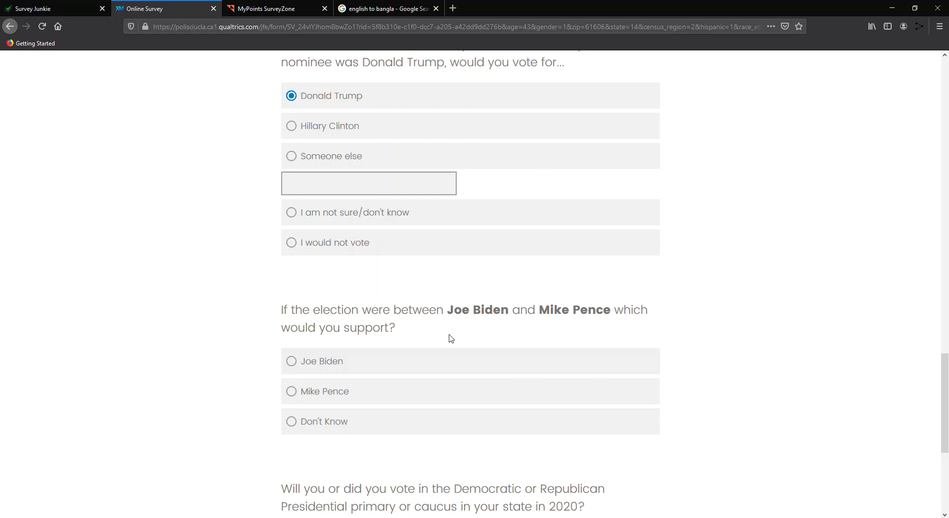
left_click(453, 367)
scroll(453, 368, "down", 4)
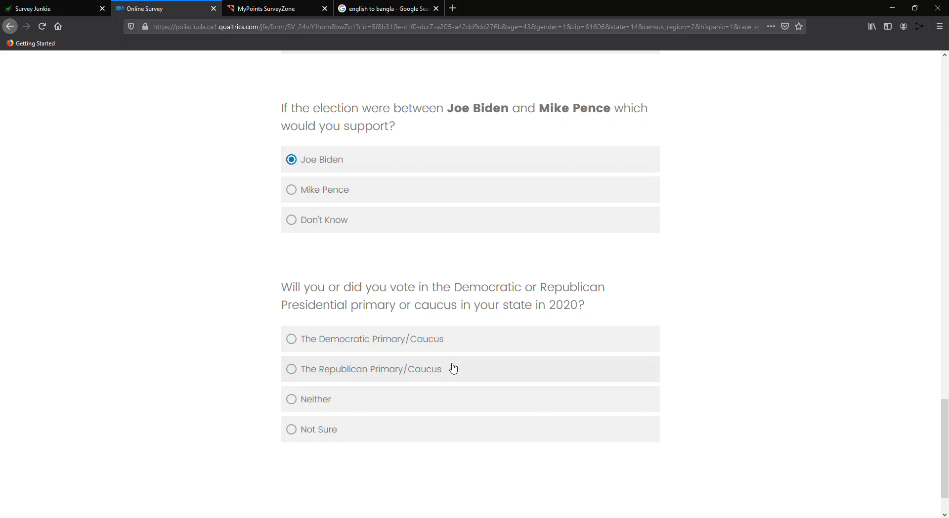
left_click(444, 372)
scroll(517, 448, "down", 1)
left_click(645, 489)
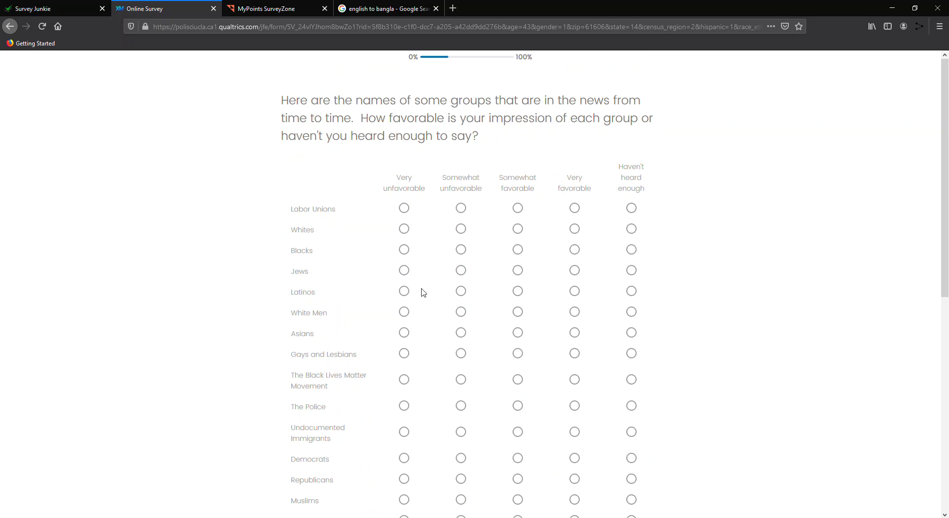
left_click(404, 208)
left_click(404, 229)
left_click(404, 250)
left_click(405, 270)
left_click(404, 291)
left_click(404, 311)
left_click(404, 332)
- Rate every group from Labor Unions down to The Black Lives Matter Movement as Very favorable
left_click(574, 208)
left_click(575, 228)
left_click(575, 249)
left_click(574, 270)
left_click(575, 290)
left_click(574, 311)
left_click(575, 332)
left_click(575, 380)
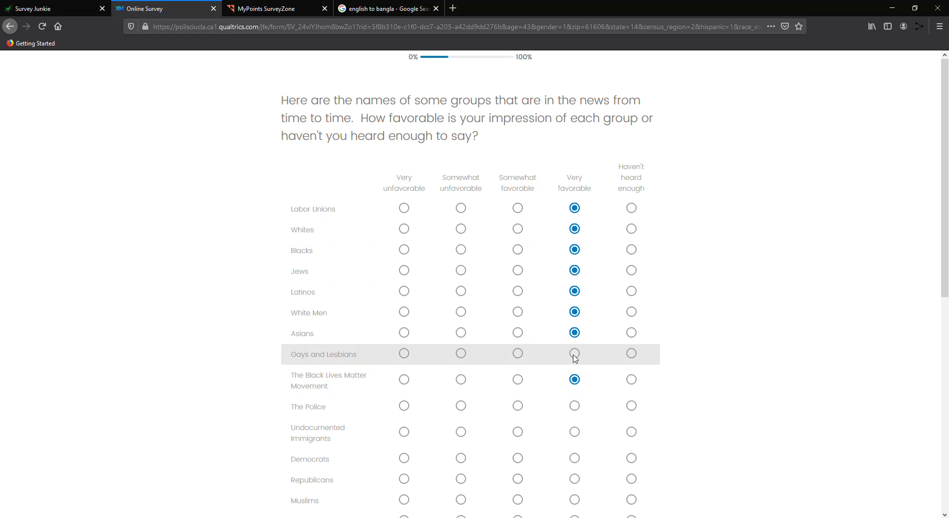
left_click(574, 354)
- Rate the remaining groups, from The Police down to Socialists, as Very favorable
scroll(574, 359, "down", 3)
left_click(575, 255)
left_click(577, 279)
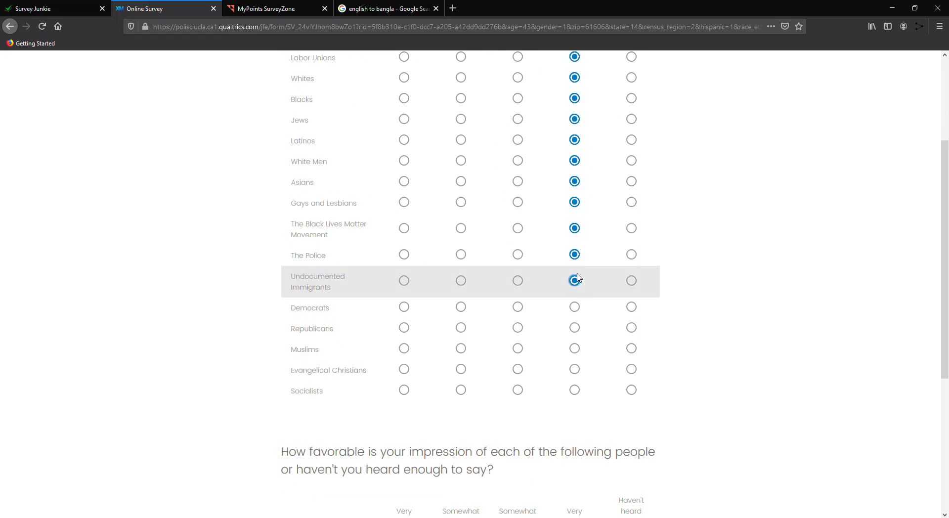
left_click(577, 307)
left_click(577, 328)
left_click(574, 349)
left_click(575, 370)
left_click(574, 390)
- Rate Kamala Harris, Joe Biden, Donald Trump, Mike Pence and Barack Obama as Very favorable, and submit the page
scroll(613, 452, "down", 5)
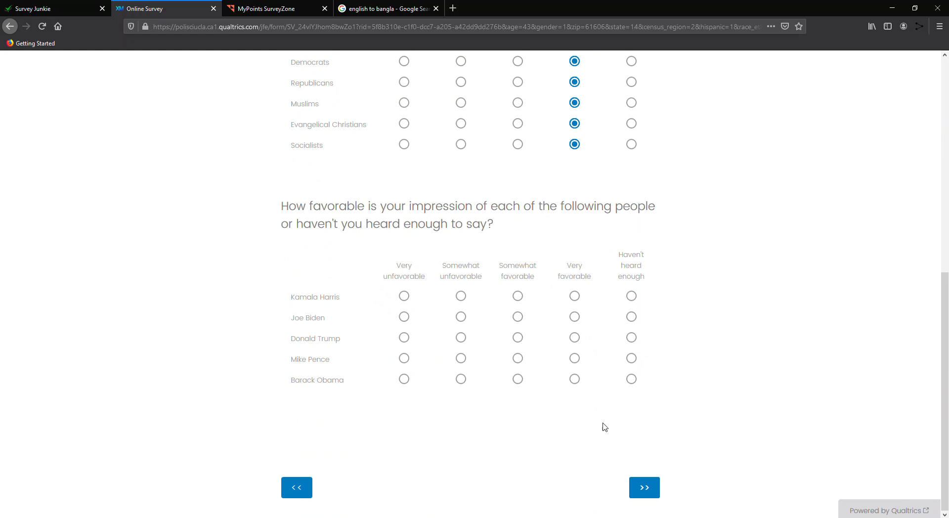
left_click(575, 297)
left_click(574, 317)
left_click(574, 338)
left_click(574, 359)
left_click(574, 380)
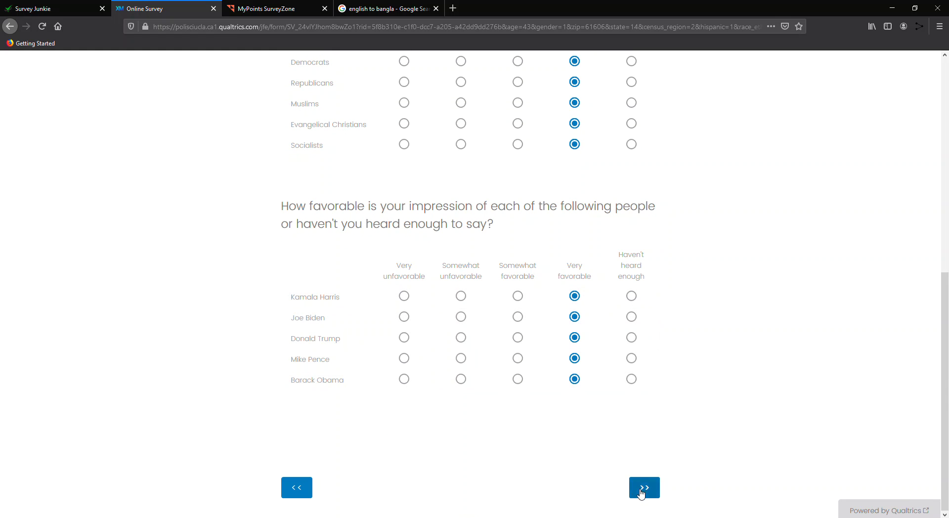
left_click(644, 489)
- Choose Donald Trump for the Republican primary and the Republican candidate for both House and Senate, submitting each page
left_click(370, 180)
left_click(648, 501)
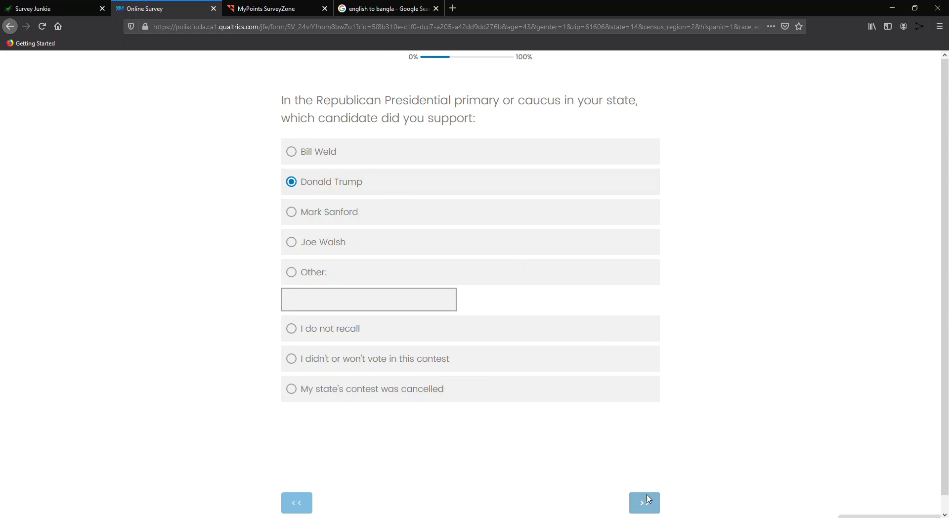
left_click(374, 161)
left_click(435, 390)
scroll(609, 442, "down", 1)
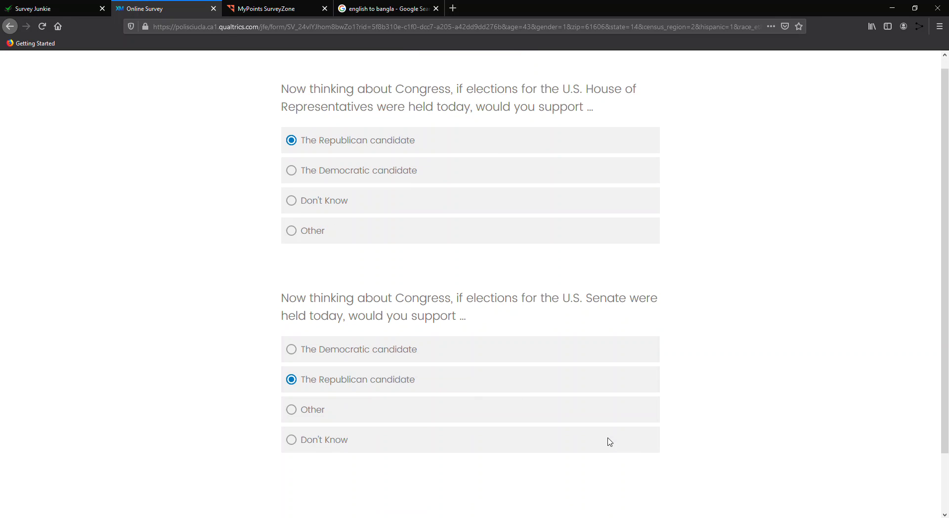
scroll(610, 442, "down", 2)
left_click(649, 487)
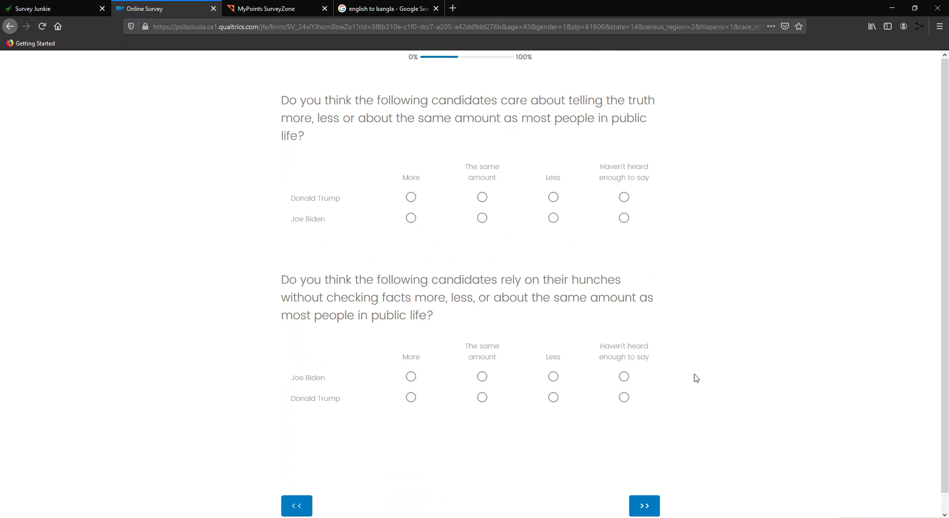
- Mark More for Donald Trump and Joe Biden on both telling the truth and relying on hunches, and submit the page
left_click(420, 198)
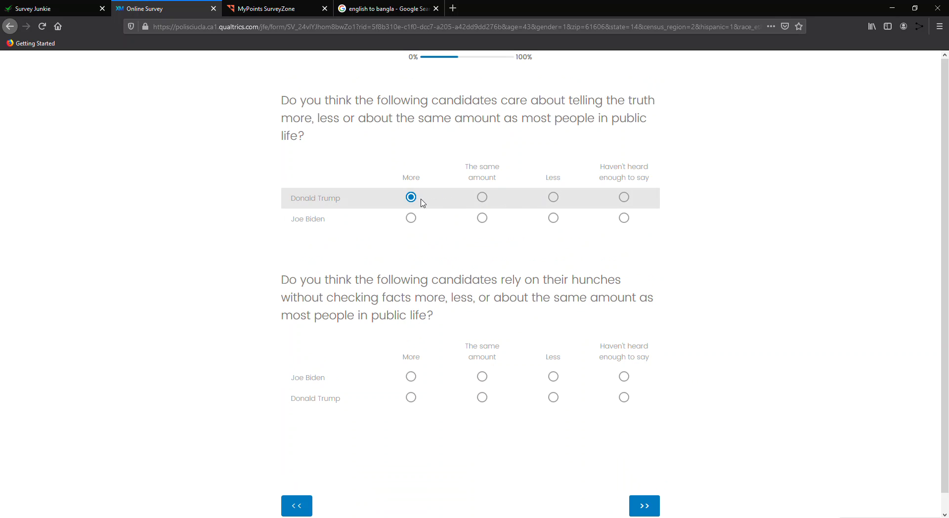
left_click(418, 219)
left_click(413, 377)
left_click(414, 398)
left_click(636, 509)
- Mark Strongly agree for all four statements about race and minorities
left_click(404, 228)
left_click(404, 320)
left_click(404, 389)
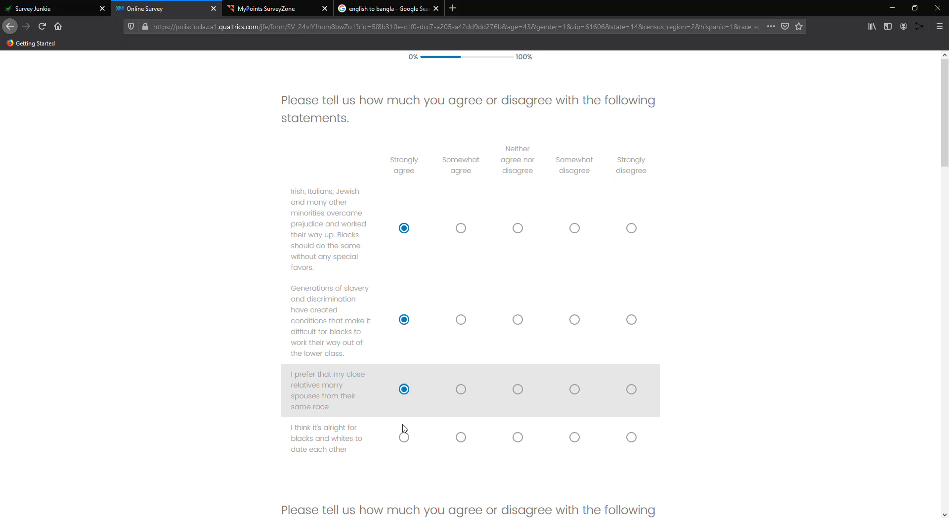
left_click(404, 437)
scroll(408, 447, "down", 4)
scroll(408, 447, "up", 4)
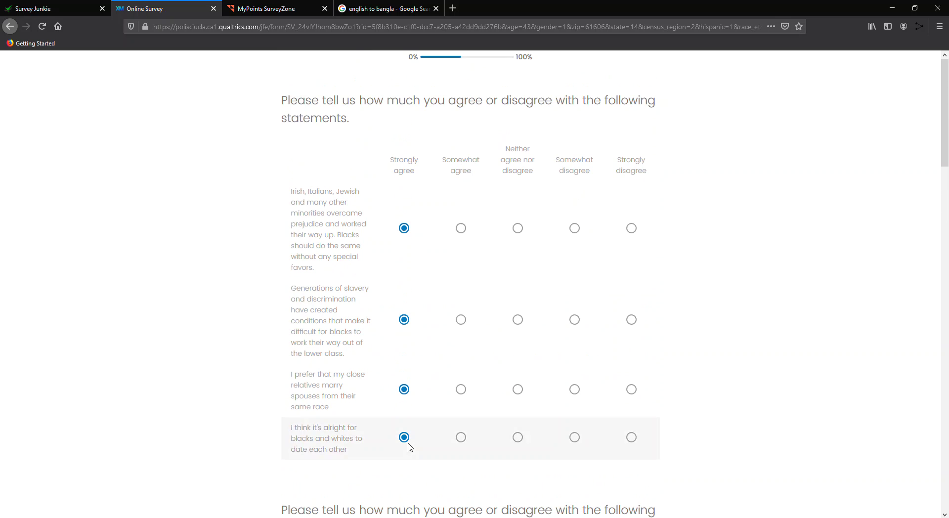
- Mark Strongly agree for all four statements about women
scroll(411, 435, "down", 6)
left_click(404, 315)
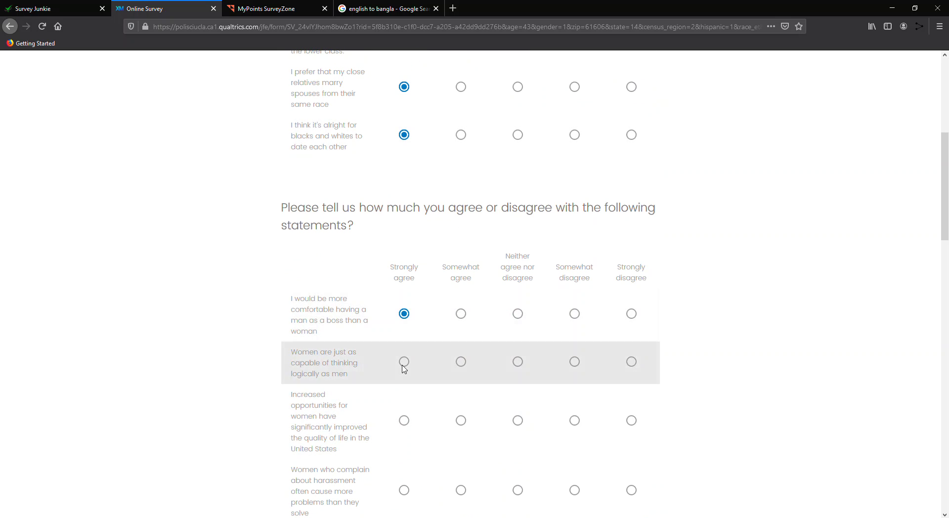
left_click(404, 362)
scroll(403, 369, "down", 6)
left_click(394, 117)
left_click(404, 187)
- Mark A great deal of discrimination for all eight groups, from Blacks down to Asians
left_click(404, 351)
left_click(404, 372)
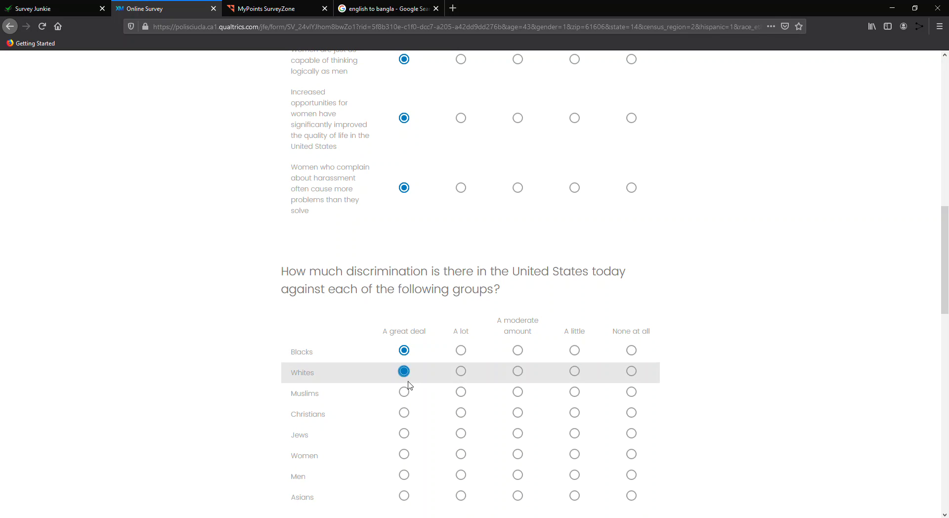
scroll(409, 381, "down", 5)
left_click(404, 140)
left_click(404, 161)
left_click(404, 182)
left_click(404, 202)
left_click(404, 223)
left_click(404, 244)
- Copy the question about the number of years in a U.S. Senate term and switch to the English to Bangla translator
scroll(413, 313, "down", 4)
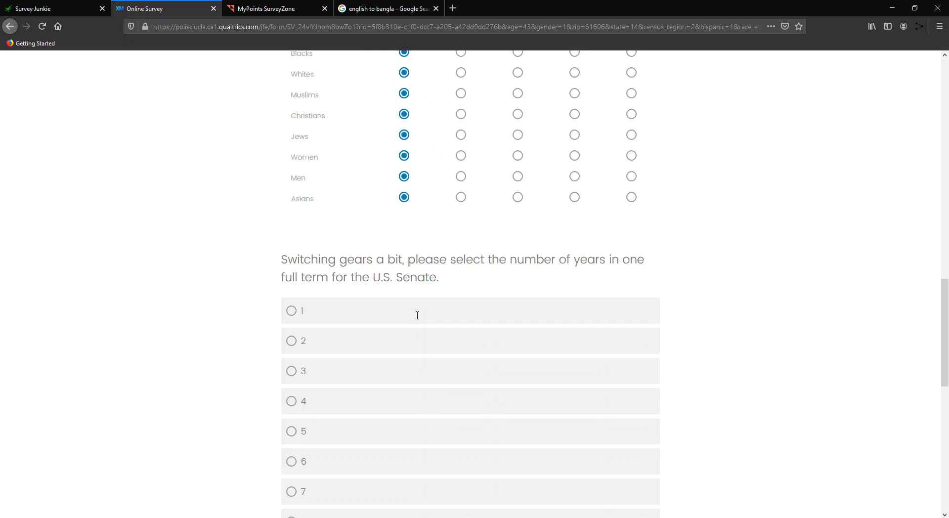
scroll(414, 315, "up", 1)
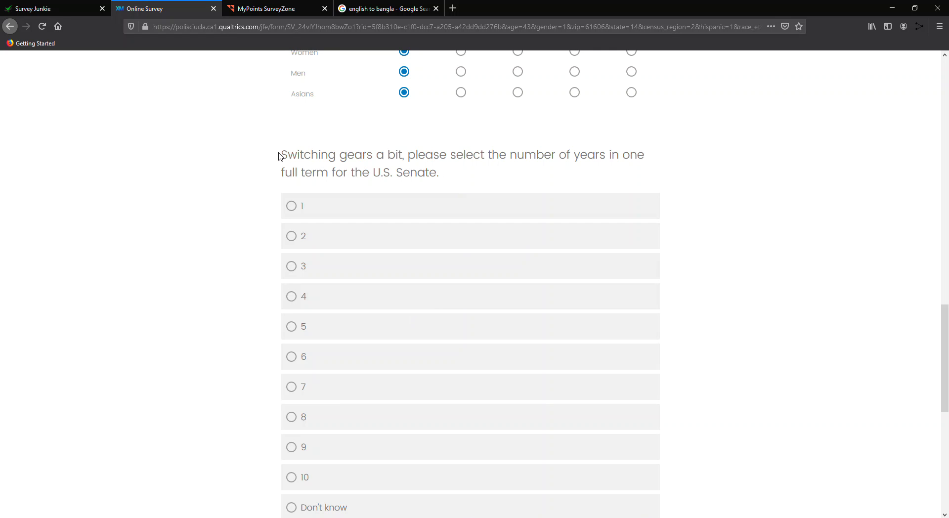
left_click_drag(282, 156, 436, 169)
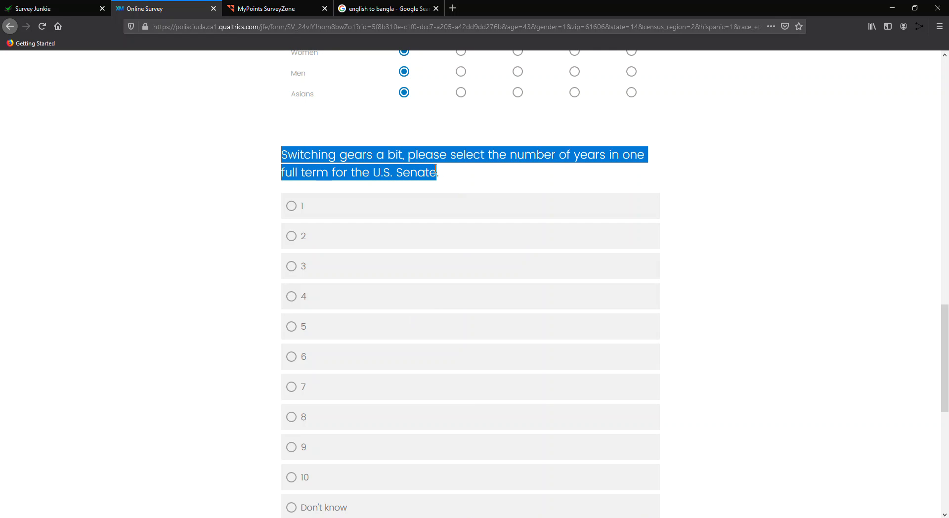
right_click(432, 175)
left_click(448, 185)
left_click(383, 8)
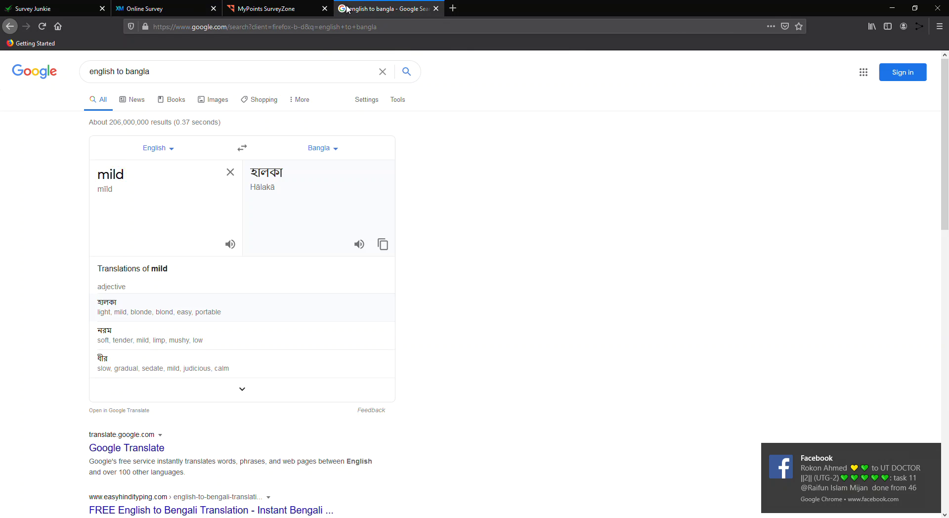
- Replace the word mild in the English translation text with the copied Senate term question
right_click(150, 186)
left_click(125, 174)
left_click_drag(132, 173, 94, 172)
right_click(95, 171)
double_click(133, 170)
left_click(126, 173)
left_click_drag(126, 173, 94, 173)
right_click(103, 174)
left_click(126, 217)
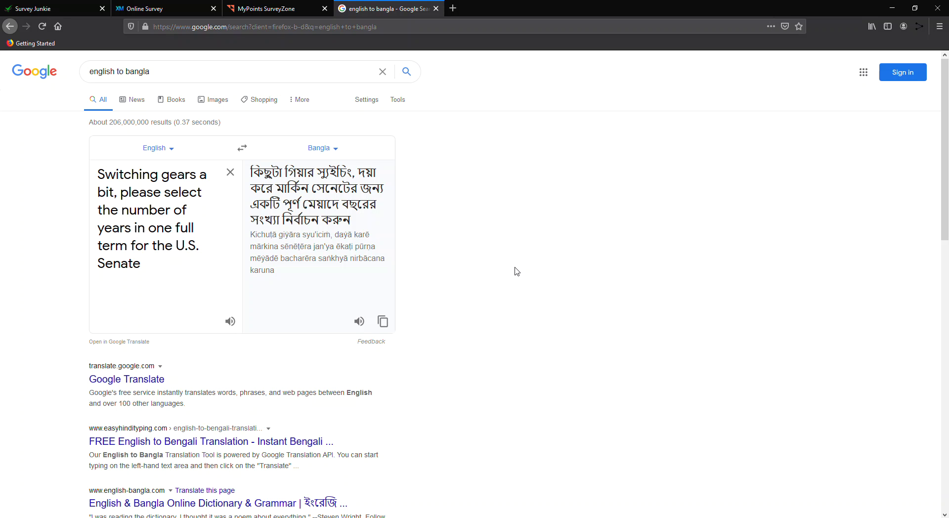
- Back in the survey, answer 5 for the Senate term and Don't know for the Chief Justice, and submit the page
left_click(144, 8)
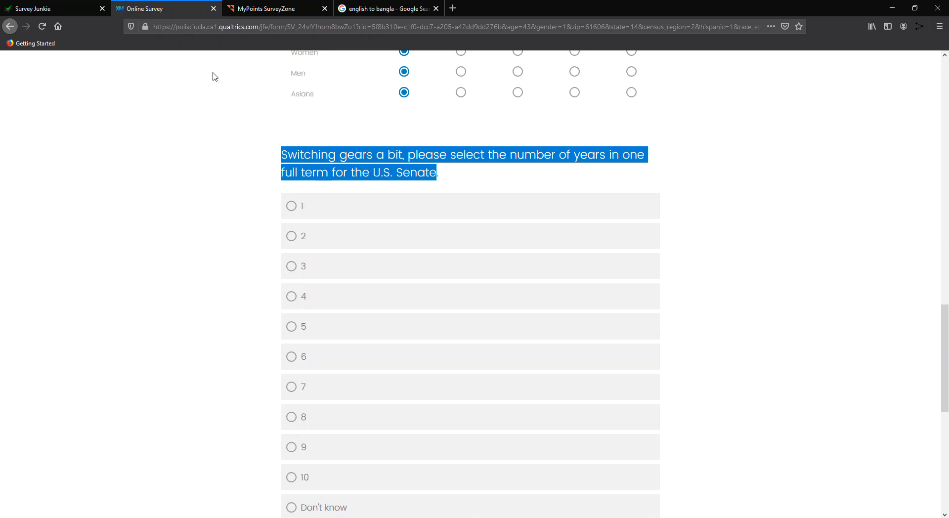
left_click(333, 330)
left_click(213, 382)
scroll(218, 383, "down", 7)
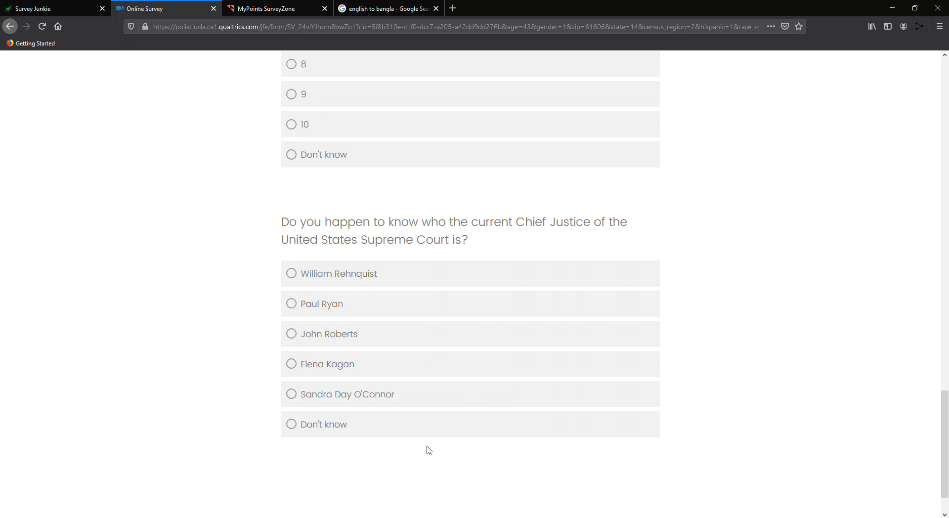
left_click(409, 423)
scroll(569, 495, "down", 1)
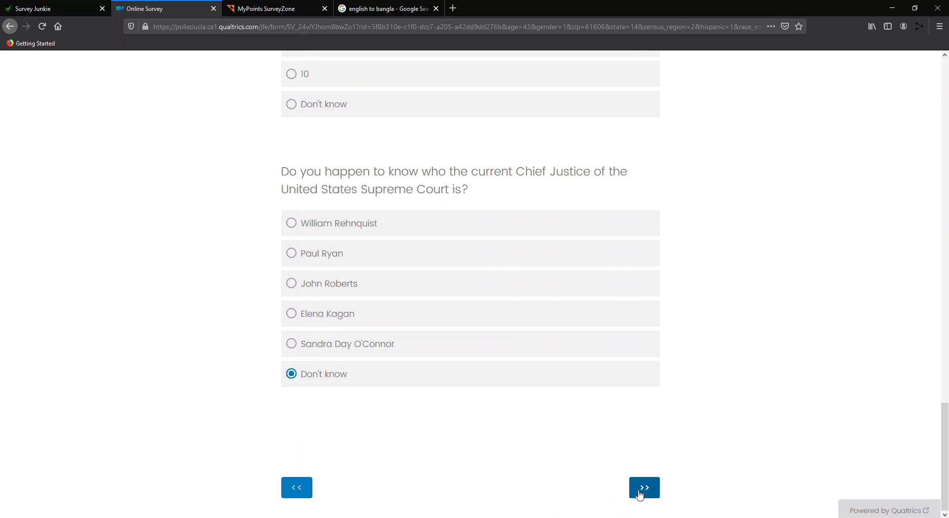
left_click(640, 489)
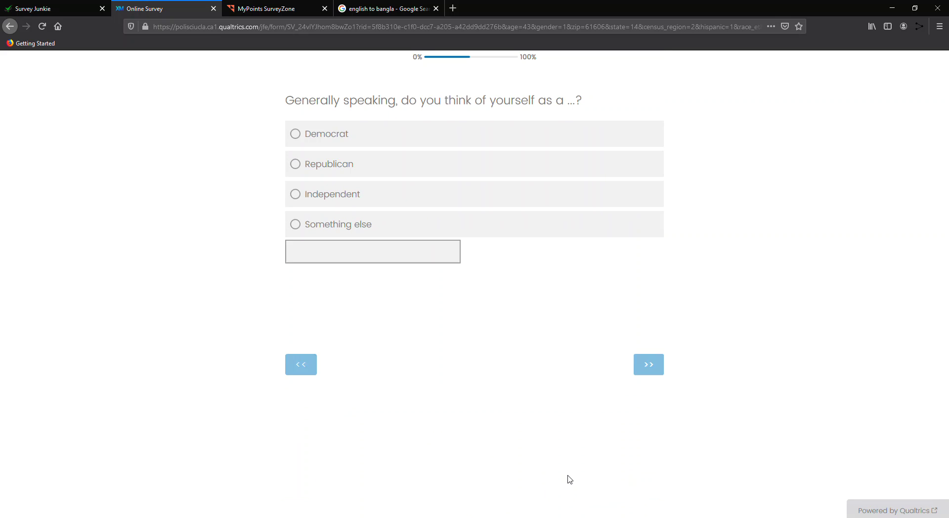
- Identify as Republican and Strong Republican, choose Very Liberal as political viewpoint, and submit both pages
left_click(369, 174)
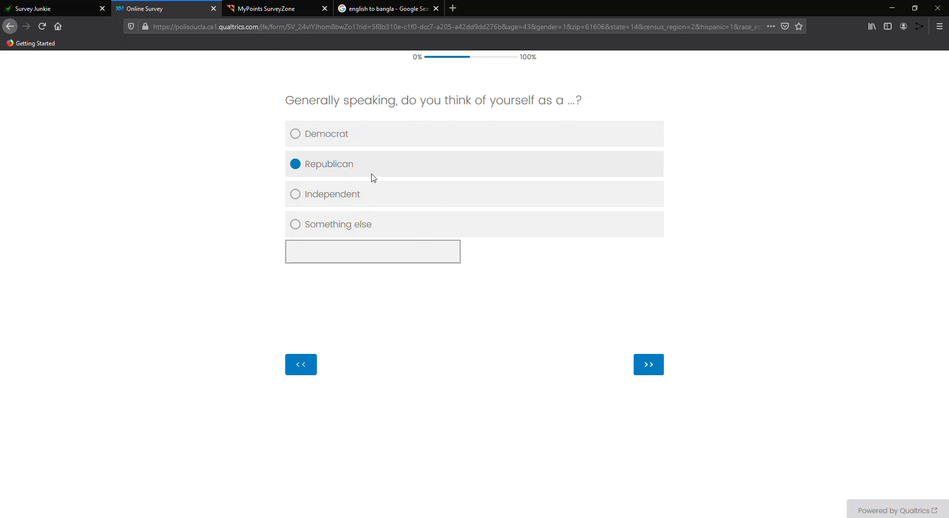
left_click(394, 361)
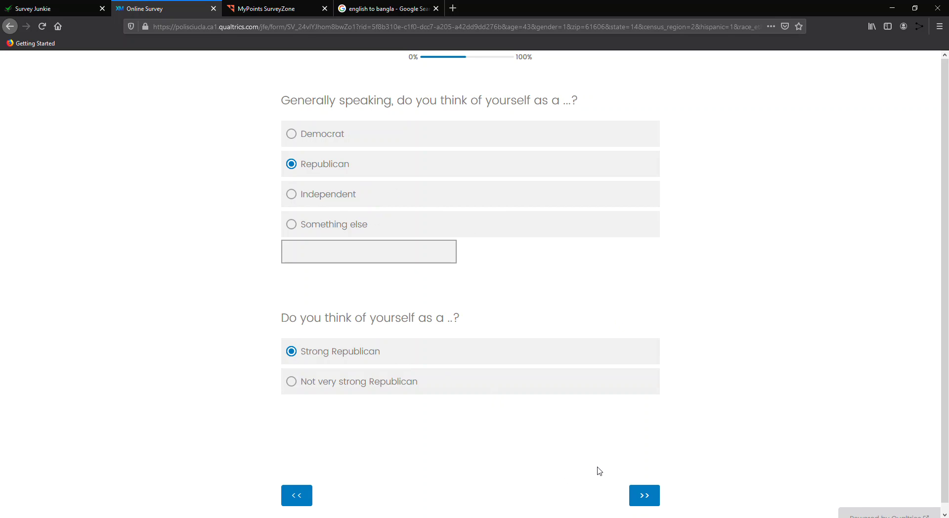
left_click(645, 497)
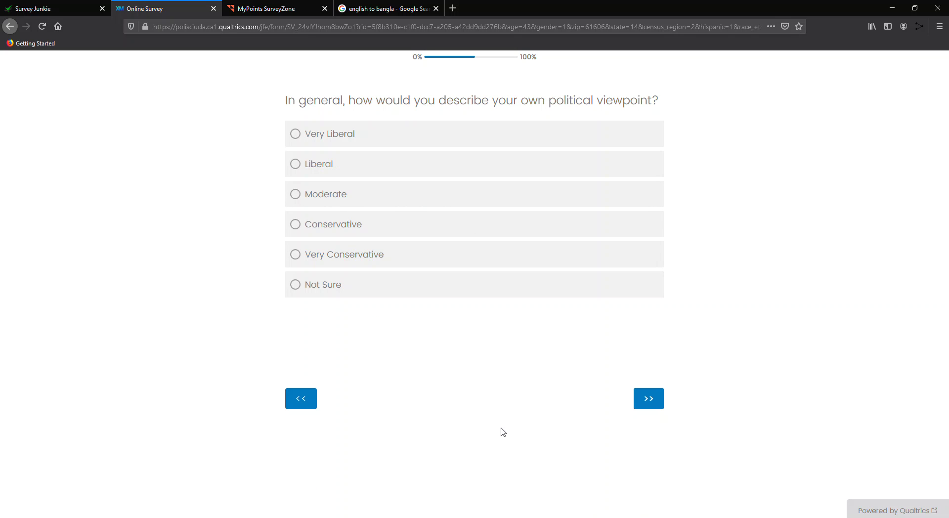
left_click(339, 135)
left_click(648, 407)
- Answer the employment status question and select The United States as the country of birth
left_click(394, 158)
scroll(450, 330, "down", 4)
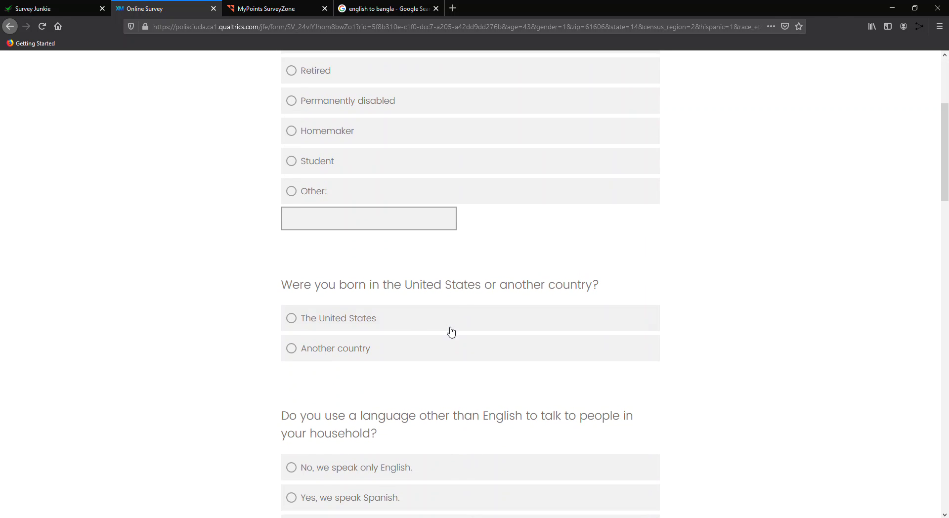
left_click(409, 327)
- Answer No, we speak only English for household language, and Christian, other than the above for present religion
scroll(470, 378, "down", 4)
left_click(412, 267)
scroll(354, 257, "down", 5)
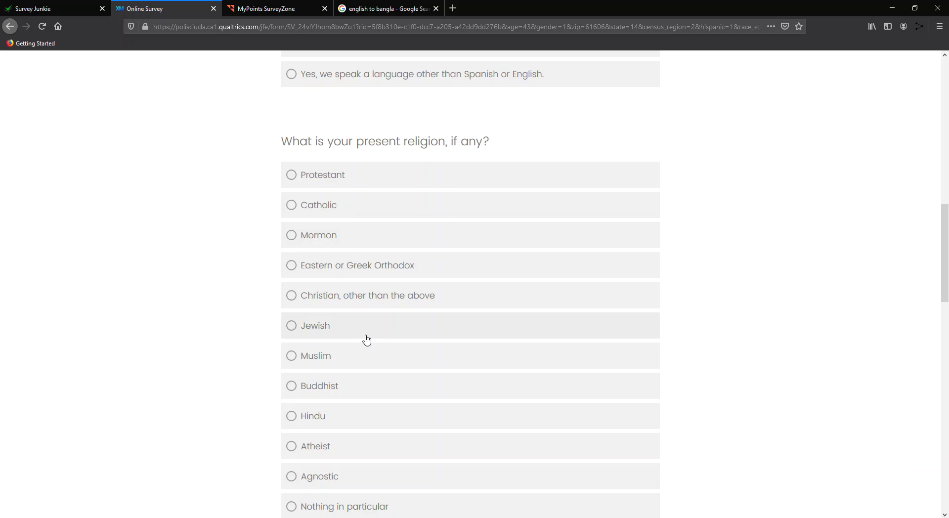
left_click(377, 296)
scroll(434, 355, "down", 6)
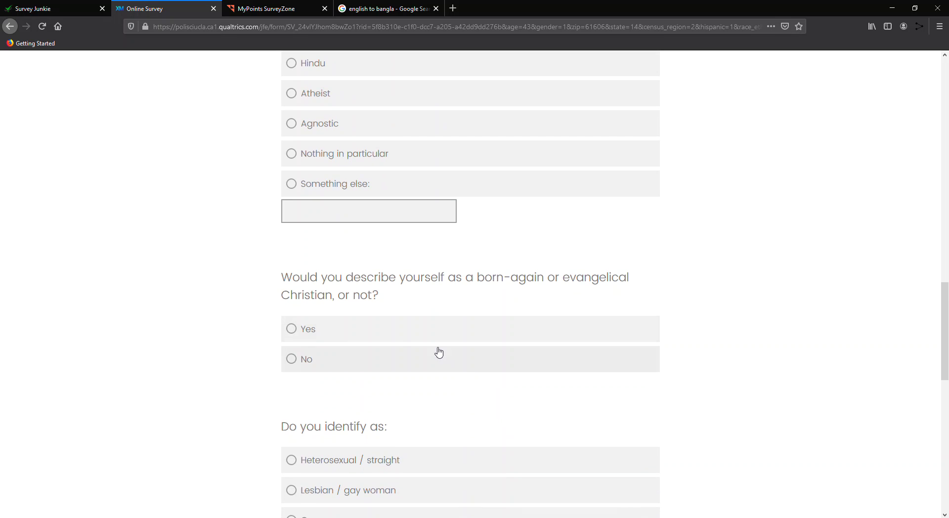
- Answer Yes to being a born-again or evangelical Christian and identify as Heterosexual / straight
left_click(390, 339)
scroll(389, 339, "down", 4)
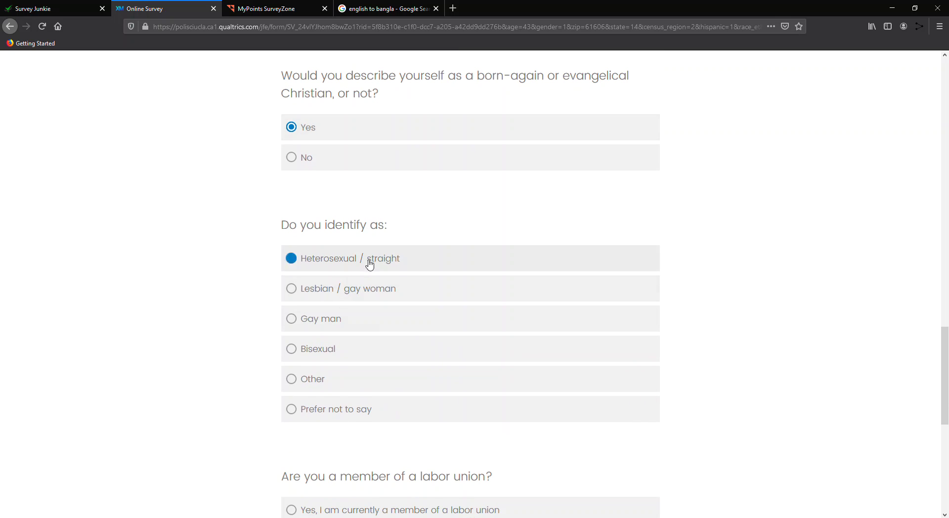
left_click(370, 262)
scroll(403, 381, "down", 4)
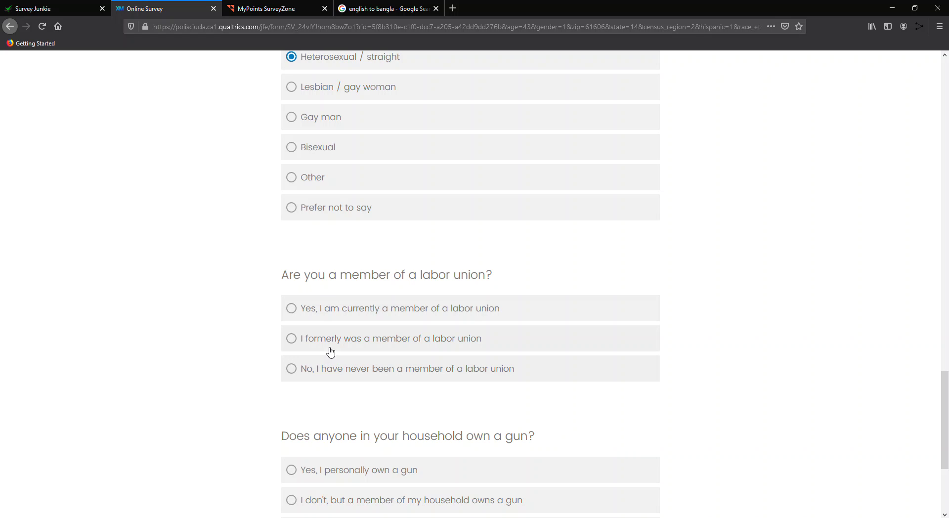
- Answer currently a member of a labor union and No one in my household owns a gun, and submit the page
left_click(332, 315)
scroll(369, 396, "down", 3)
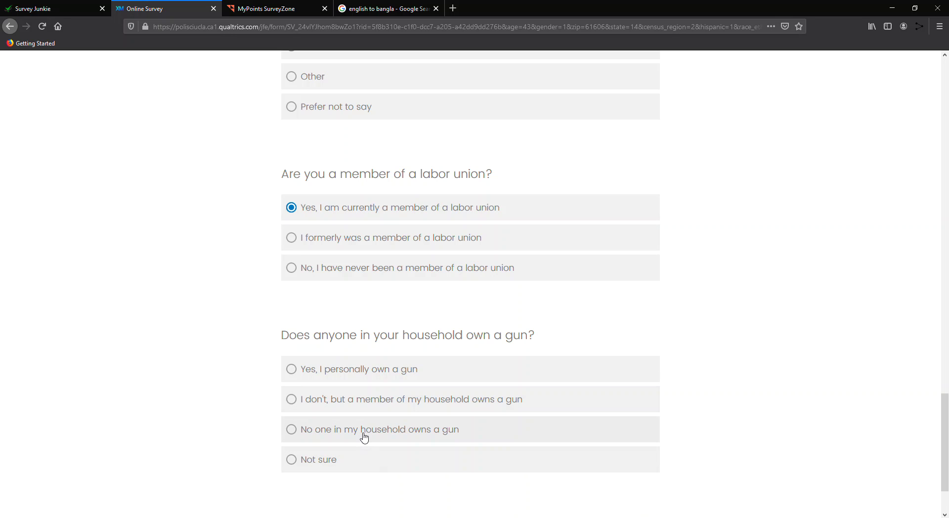
scroll(376, 469, "down", 2)
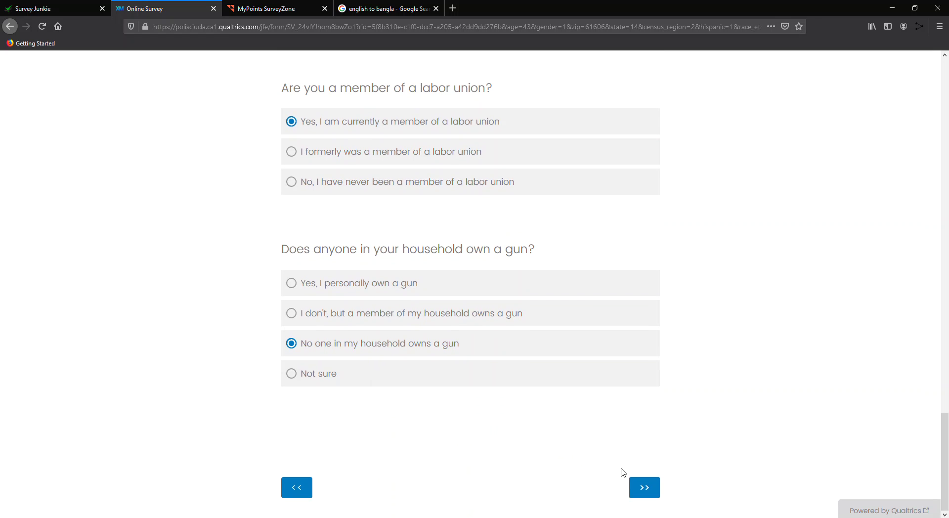
left_click(643, 487)
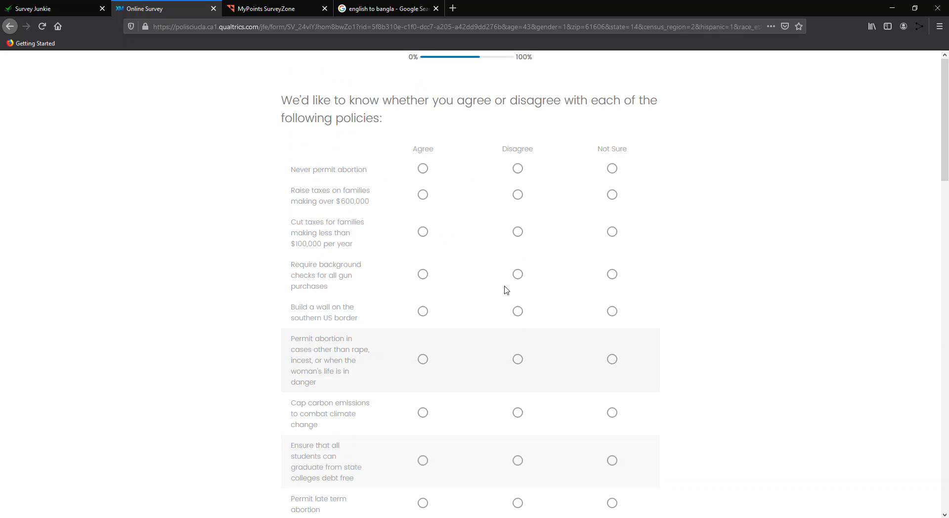
- Mark Agree for policies in the first policy grid, including never permitting abortion, background checks for gun purchases and capping carbon emissions
left_click(423, 169)
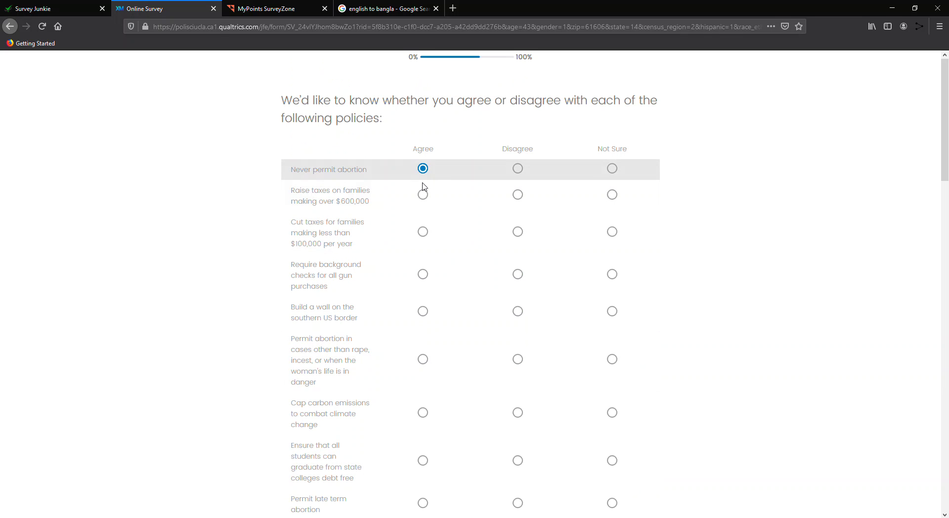
left_click(423, 195)
left_click(423, 231)
left_click(423, 274)
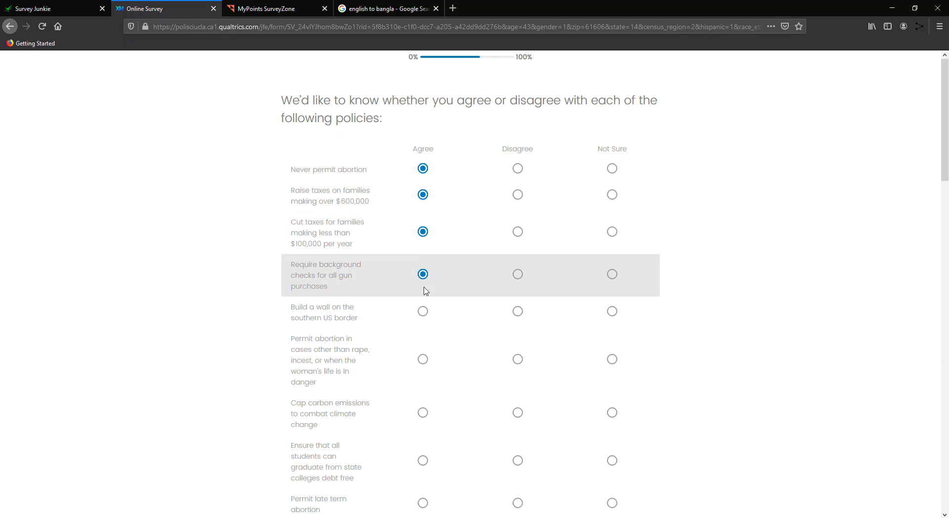
left_click(423, 359)
left_click(423, 406)
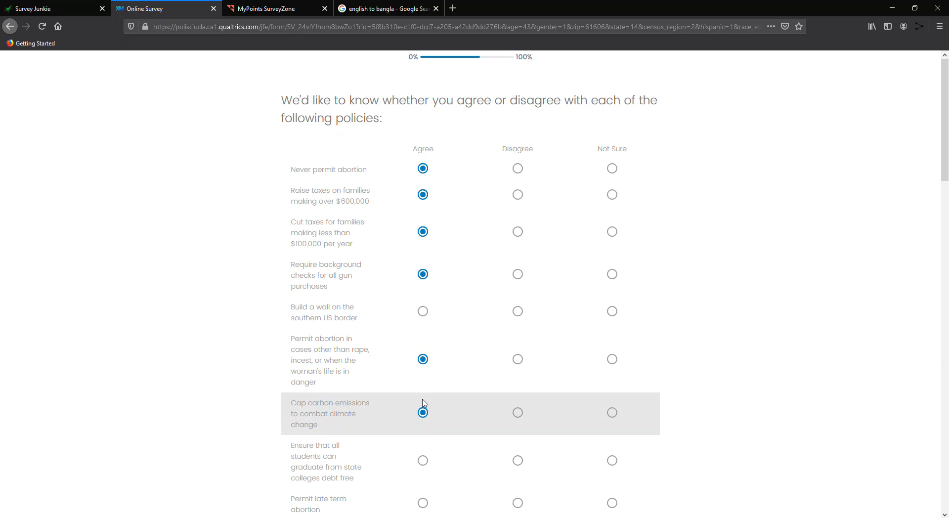
scroll(425, 403, "down", 4)
left_click(422, 258)
left_click(423, 301)
left_click(423, 333)
scroll(429, 411, "down", 1)
- Mark Agree for every policy in the second grid, from working without union dues to tariffs on Chinese goods
scroll(428, 411, "down", 6)
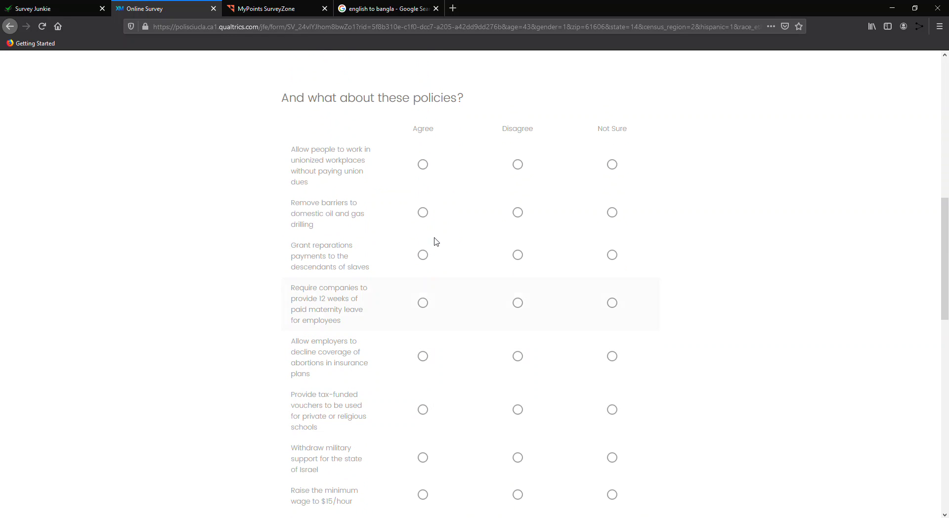
left_click(423, 165)
left_click(423, 255)
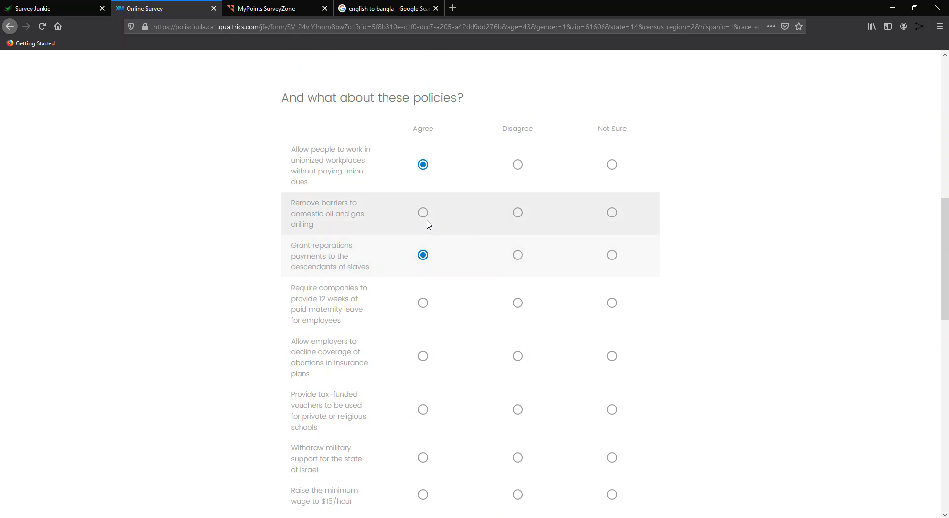
left_click(423, 212)
left_click(422, 303)
left_click(423, 356)
left_click(423, 410)
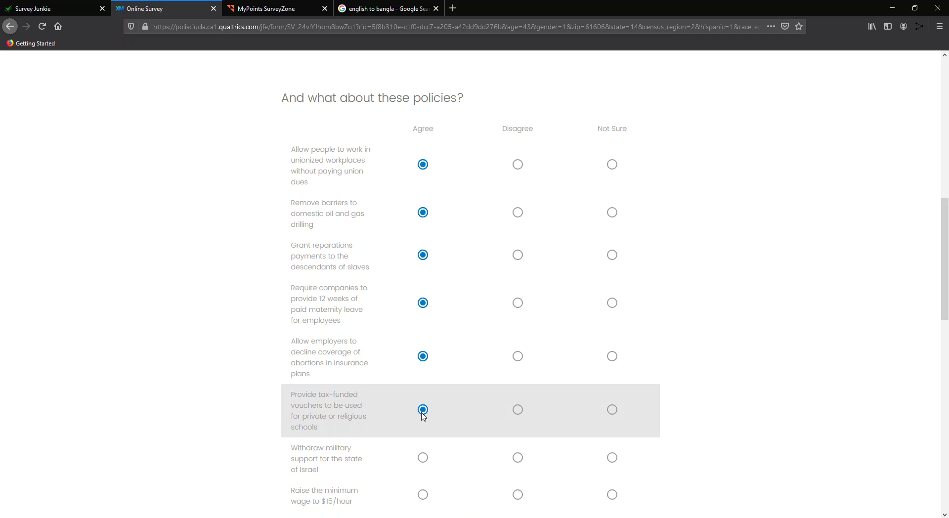
scroll(423, 410, "down", 5)
left_click(423, 206)
left_click(423, 242)
left_click(423, 280)
left_click(423, 316)
- Mark Agree for every policy in the final grid, from government-run health insurance to banning assault rifles
scroll(423, 326, "down", 5)
left_click(423, 193)
left_click(423, 225)
left_click(423, 267)
left_click(422, 331)
left_click(423, 395)
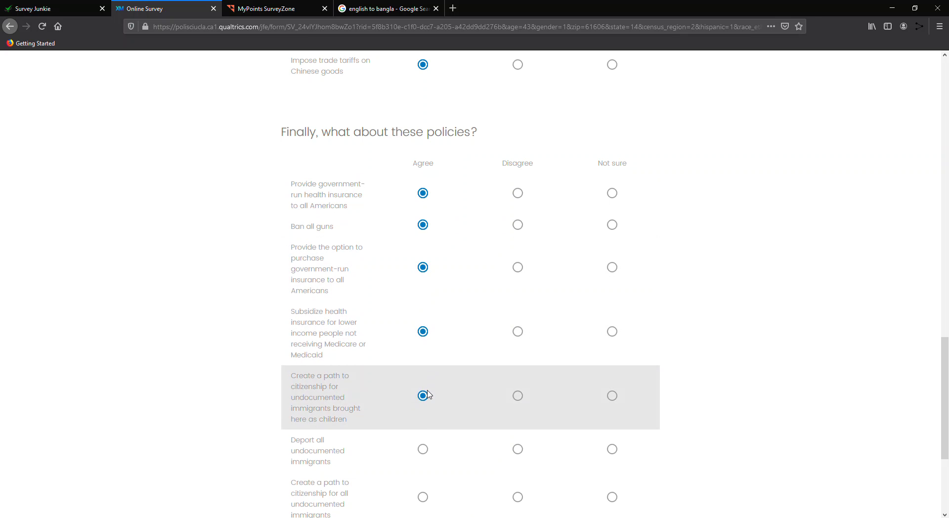
scroll(425, 361, "down", 4)
left_click(423, 261)
left_click(423, 310)
left_click(423, 352)
left_click(423, 378)
- Review the answers in the policy grids and submit the page
scroll(534, 461, "up", 20)
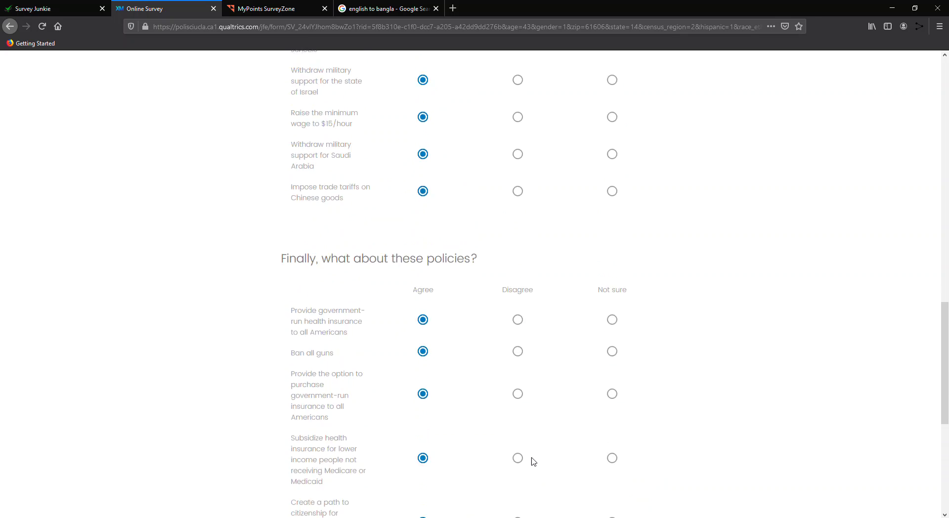
scroll(534, 459, "down", 4)
scroll(534, 458, "up", 4)
scroll(534, 458, "down", 13)
scroll(534, 459, "down", 10)
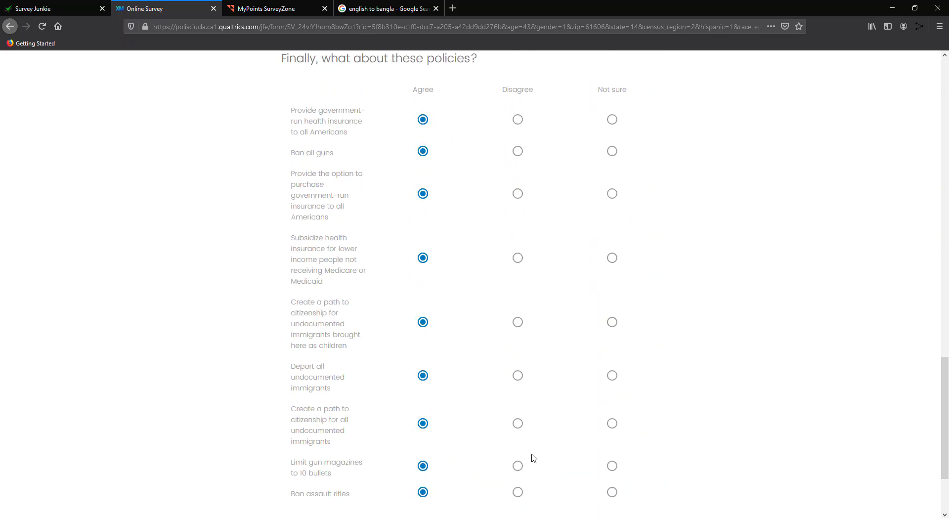
left_click(656, 489)
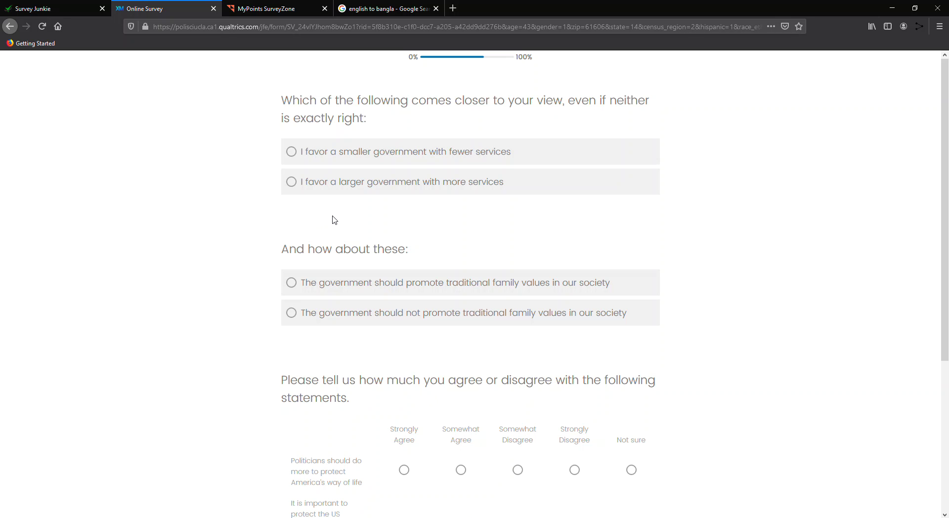
- Favor a larger government with more services and choose that the government should promote traditional family values
left_click(364, 184)
left_click(473, 290)
- Mark Strongly Agree for all three statements, choose Vote on Election Day in-person for casting the ballot, and submit both pages
scroll(477, 309, "down", 4)
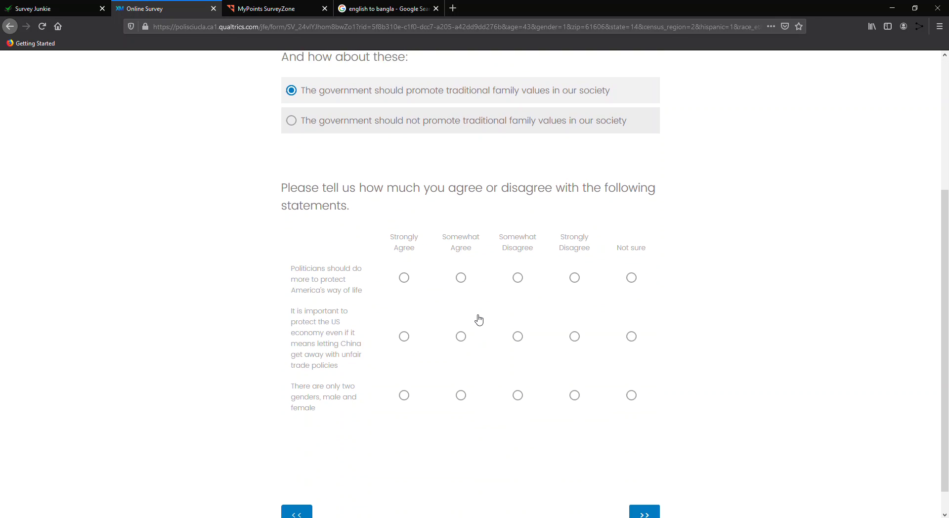
left_click(404, 268)
left_click(404, 327)
left_click(404, 386)
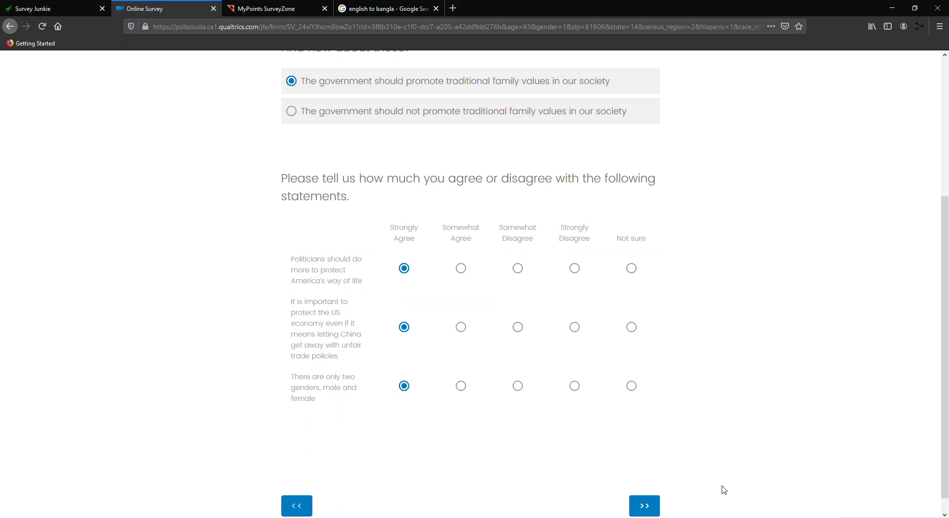
left_click(645, 505)
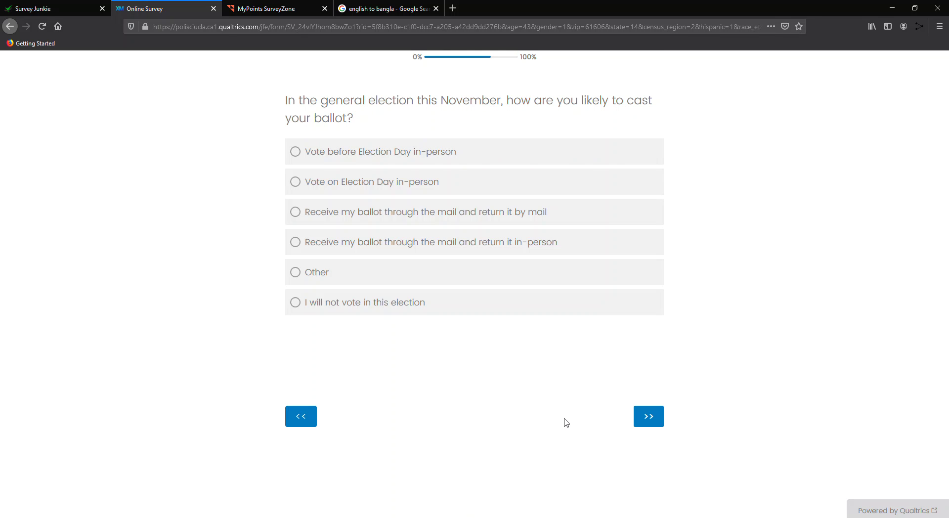
left_click(409, 181)
left_click(652, 425)
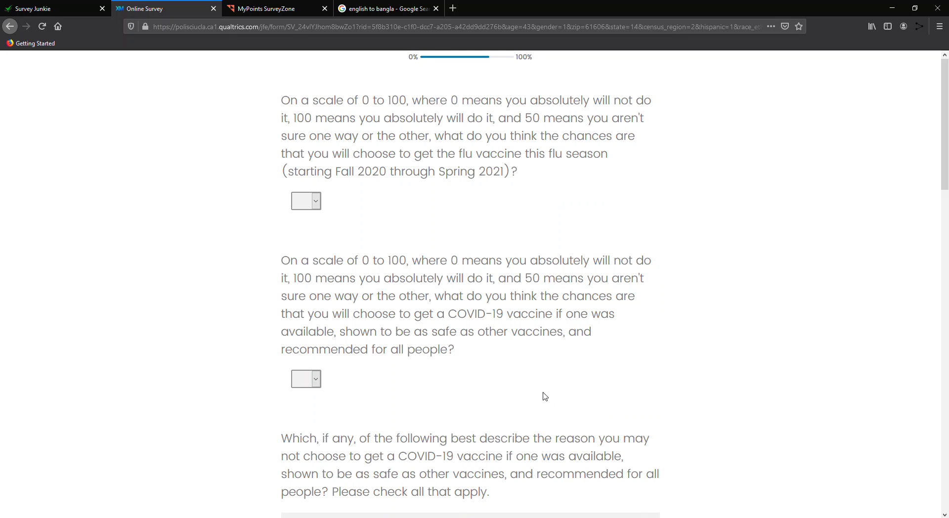
left_click(315, 202)
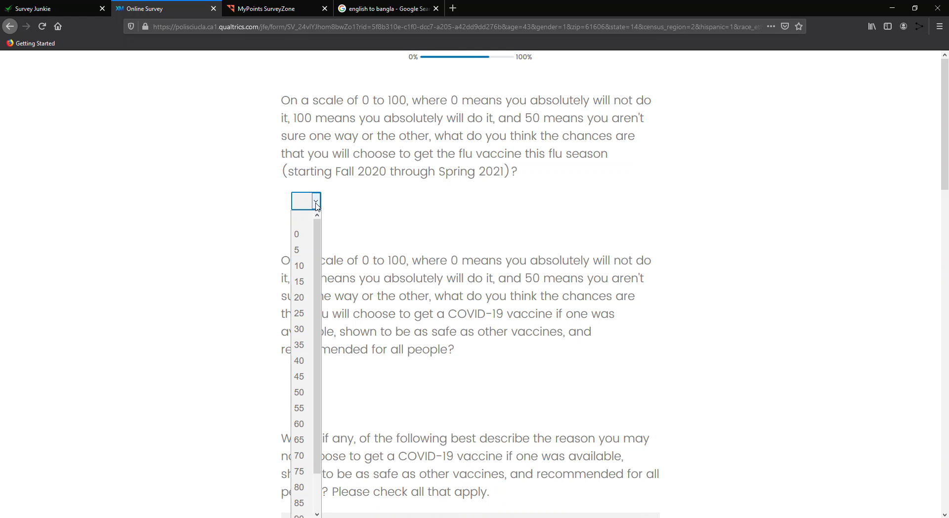
left_click(316, 206)
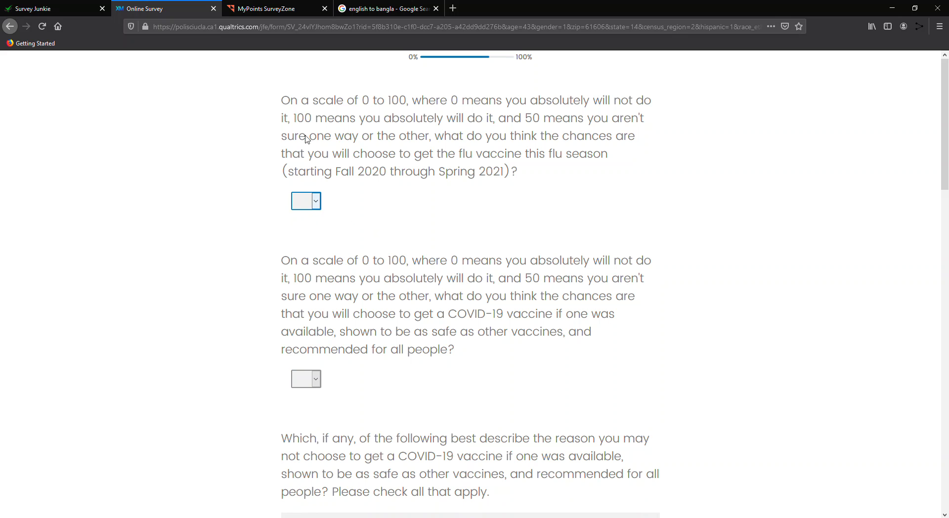
left_click_drag(275, 99, 525, 179)
right_click(485, 174)
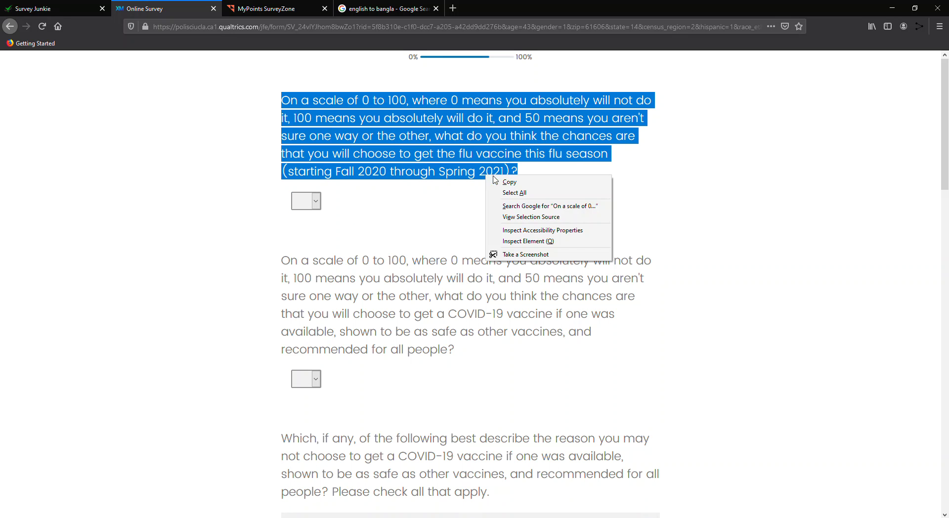
left_click(444, 196)
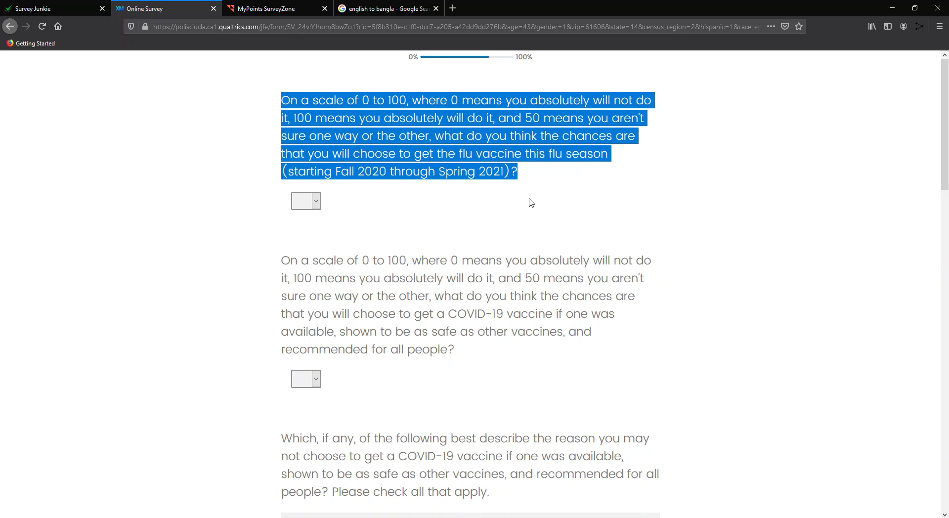
left_click(536, 183)
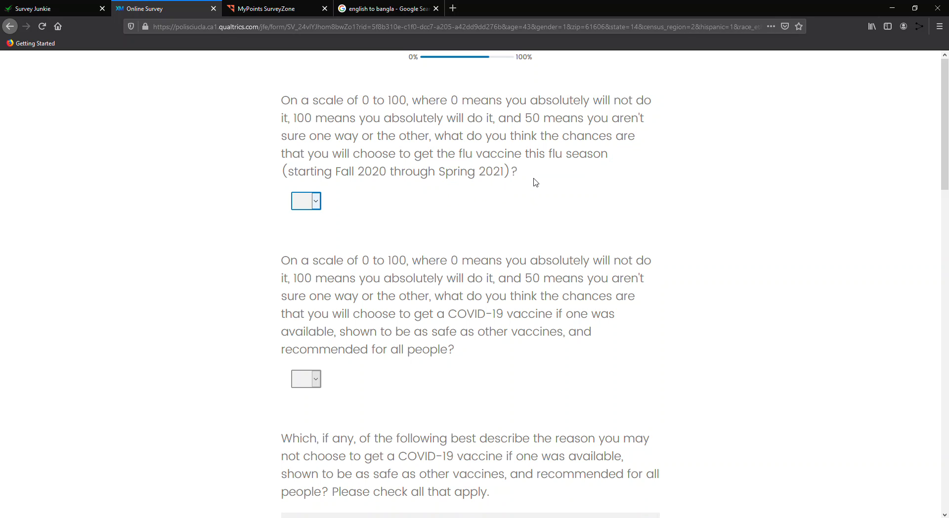
- Set the chances of getting the flu vaccine and of getting a COVID-19 vaccine both to 100
left_click(317, 201)
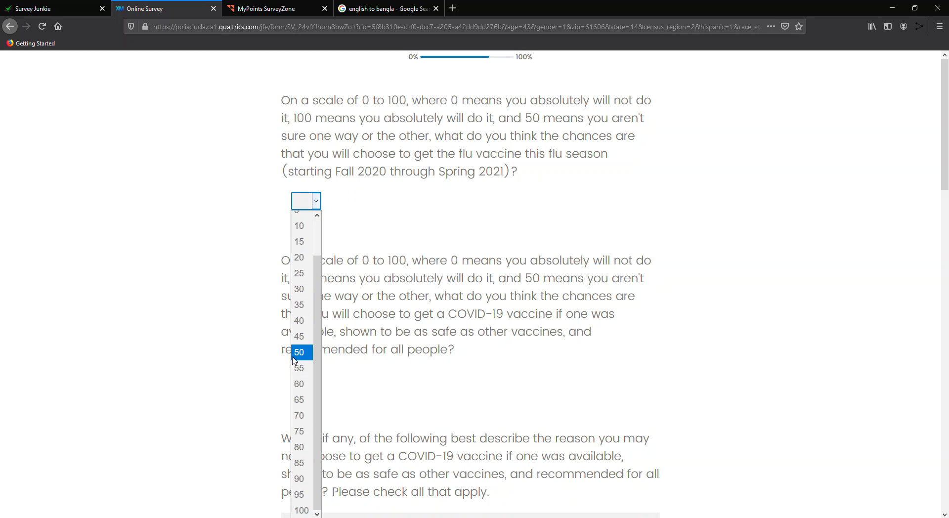
left_click(302, 511)
left_click(320, 383)
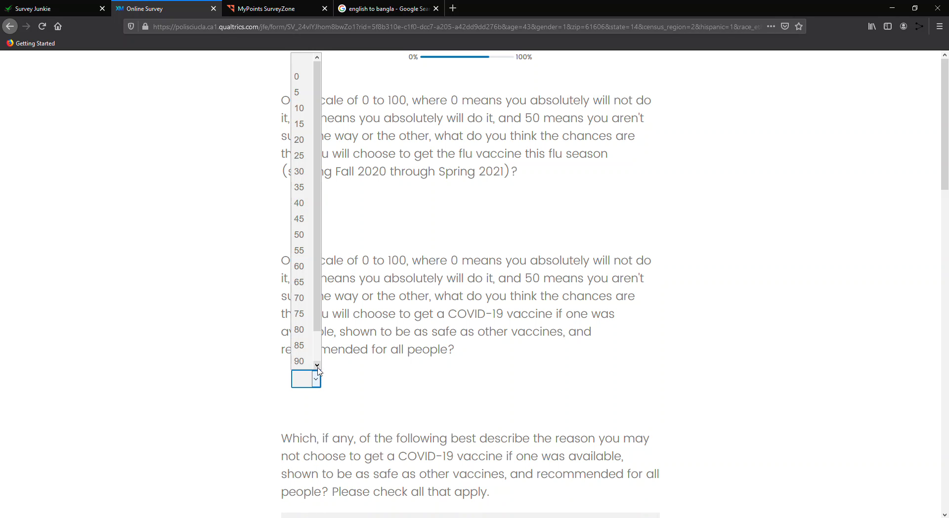
left_click(303, 361)
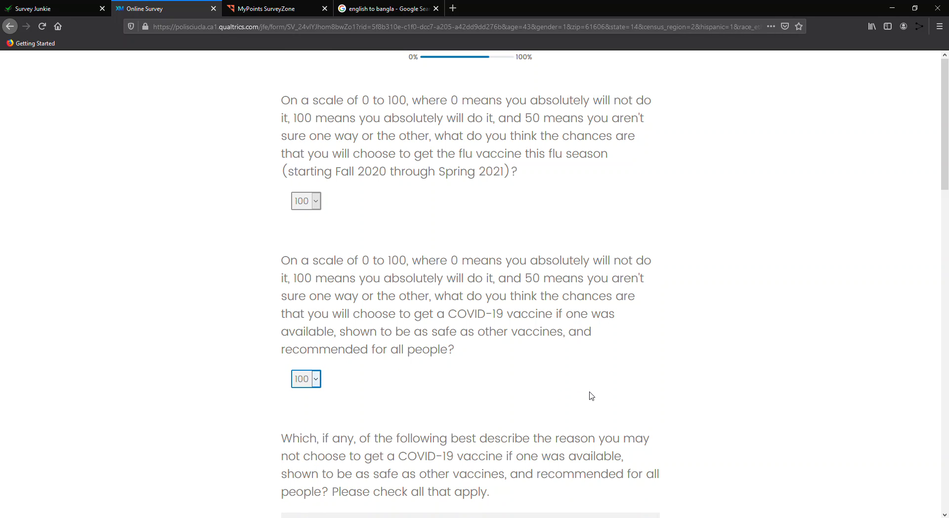
- Select having a compromised immune system as the reason for possibly not getting a COVID-19 vaccine
scroll(591, 396, "down", 3)
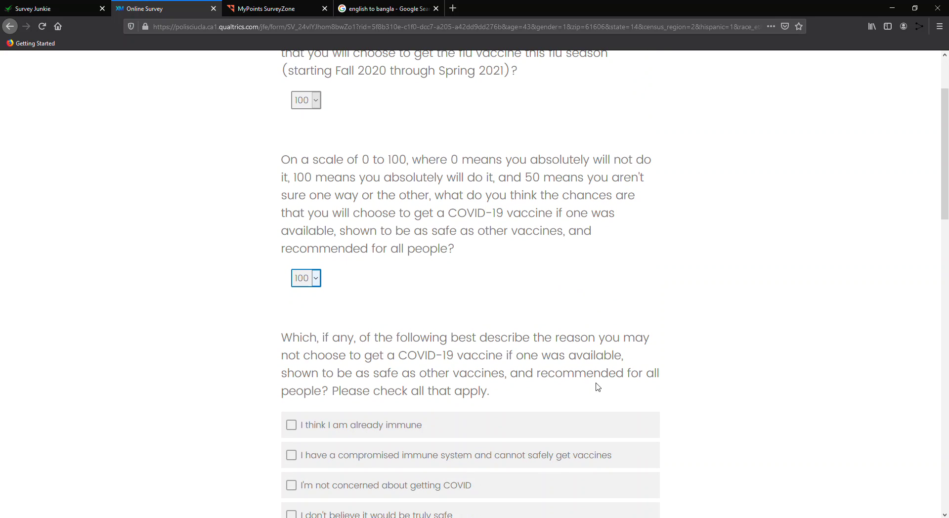
scroll(595, 360, "down", 4)
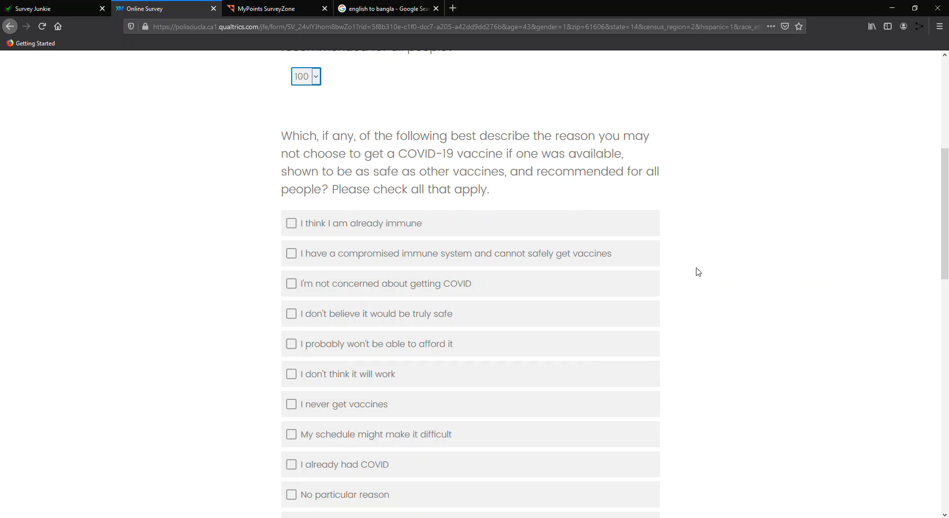
left_click(469, 267)
scroll(521, 402, "down", 1)
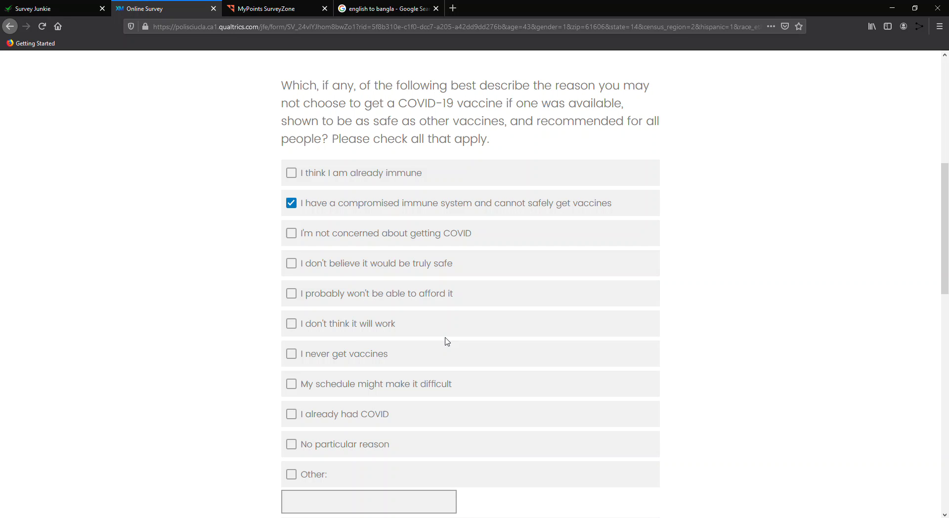
- Choose Very confident in a fair election and rate both caring statements about Donald Trump as Very well
scroll(448, 342, "down", 9)
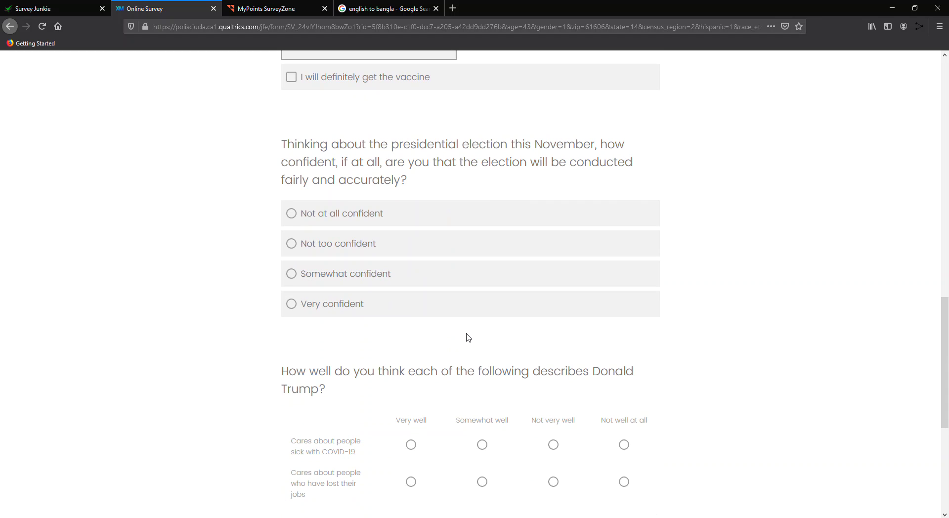
left_click(358, 306)
scroll(461, 376, "down", 4)
left_click(411, 243)
left_click(411, 280)
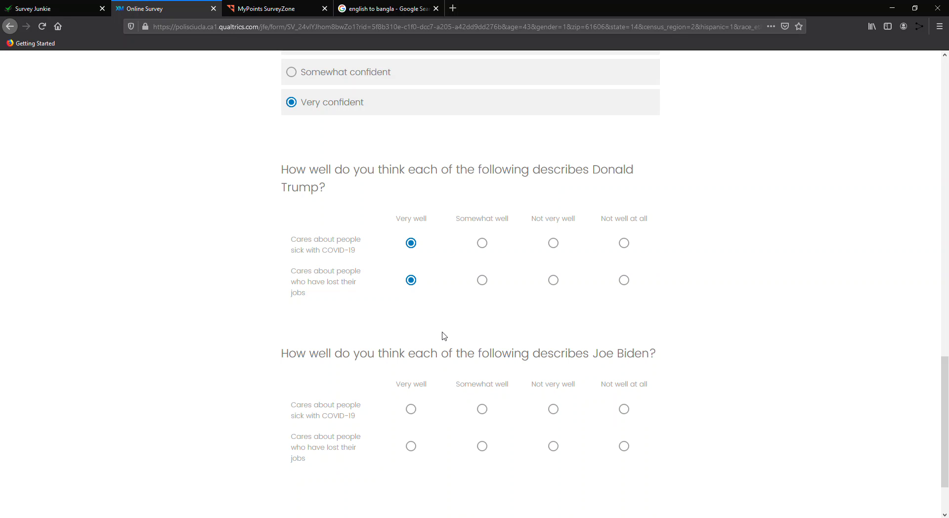
- Rate both caring statements about Joe Biden as Very well and submit the page
scroll(444, 336, "down", 3)
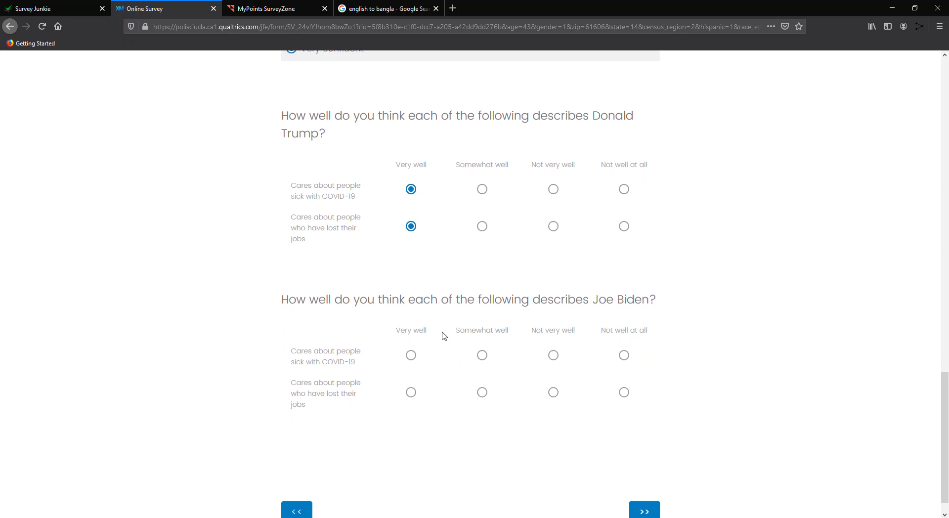
left_click(411, 331)
left_click(411, 368)
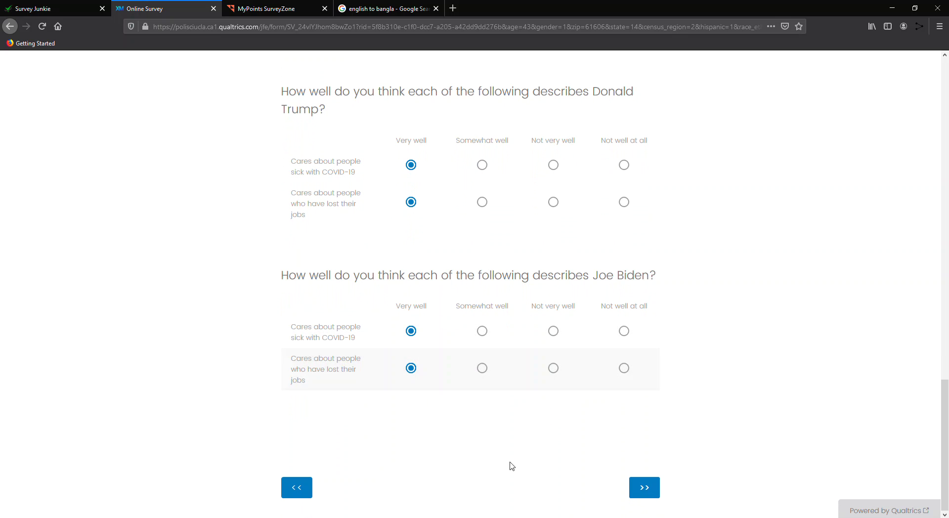
left_click(634, 490)
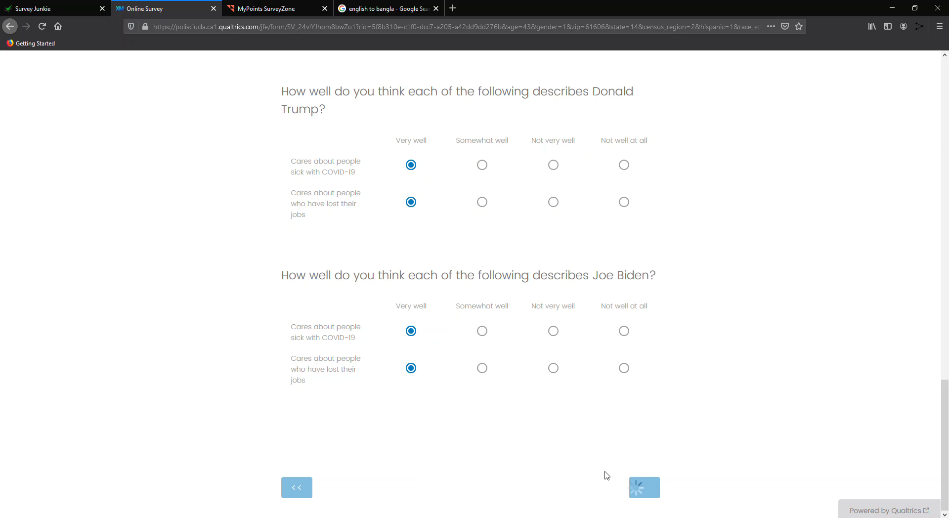
- Answer Very concerned about coronavirus and No for all four groups of people having been sick with it
left_click(372, 152)
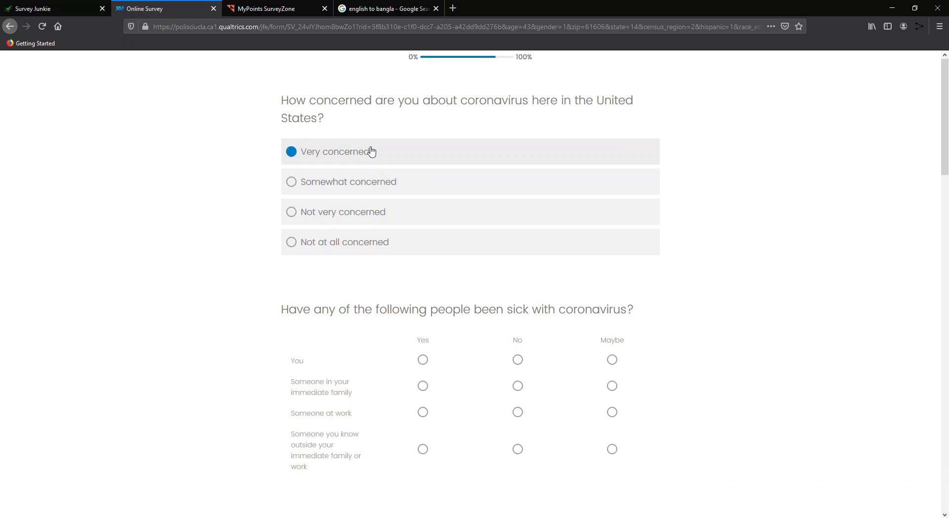
left_click(424, 360)
left_click(425, 386)
scroll(454, 400, "down", 2)
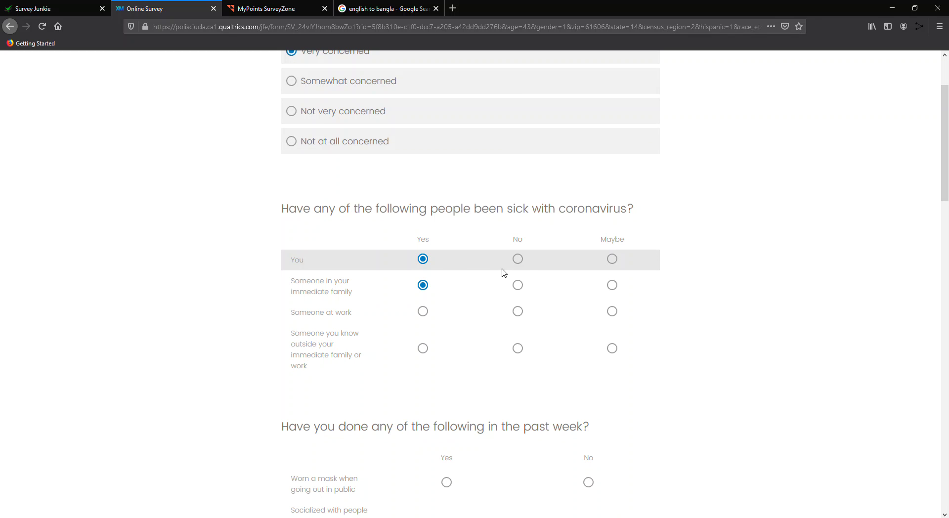
left_click(518, 262)
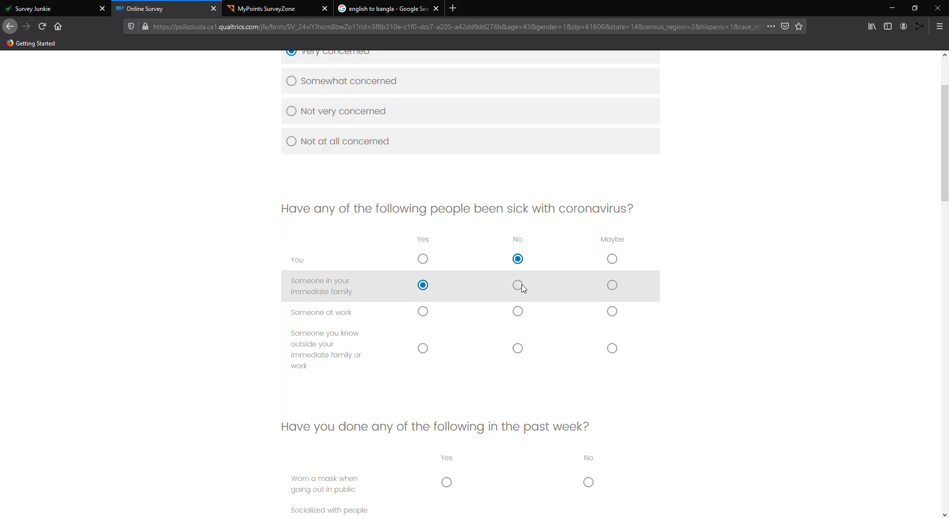
left_click(519, 286)
left_click(519, 312)
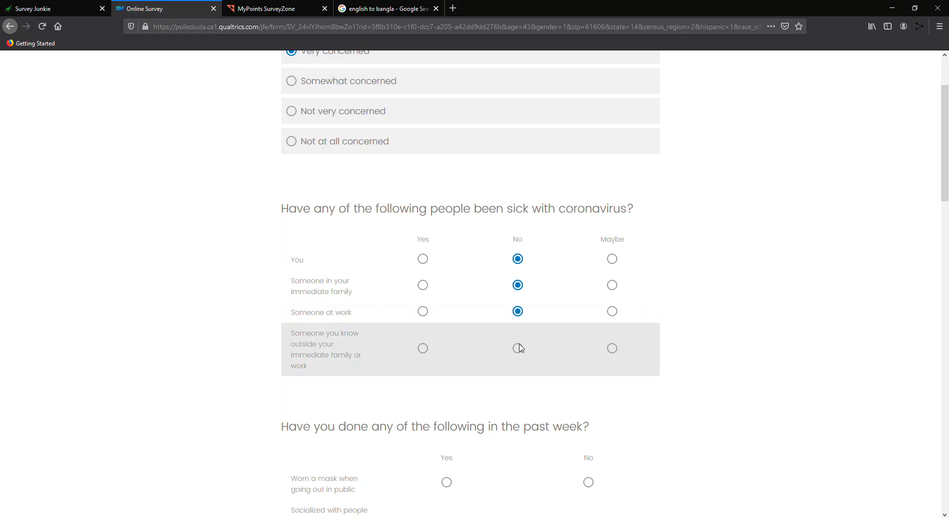
left_click(517, 348)
- Answer Yes to wearing a mask and to both socializing activities in the past week
scroll(514, 349, "down", 3)
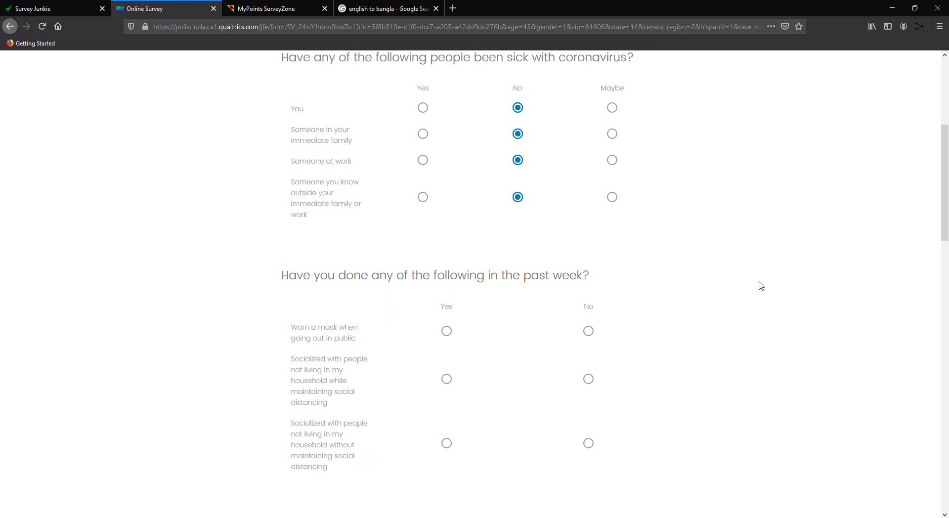
scroll(741, 285, "down", 2)
left_click(463, 242)
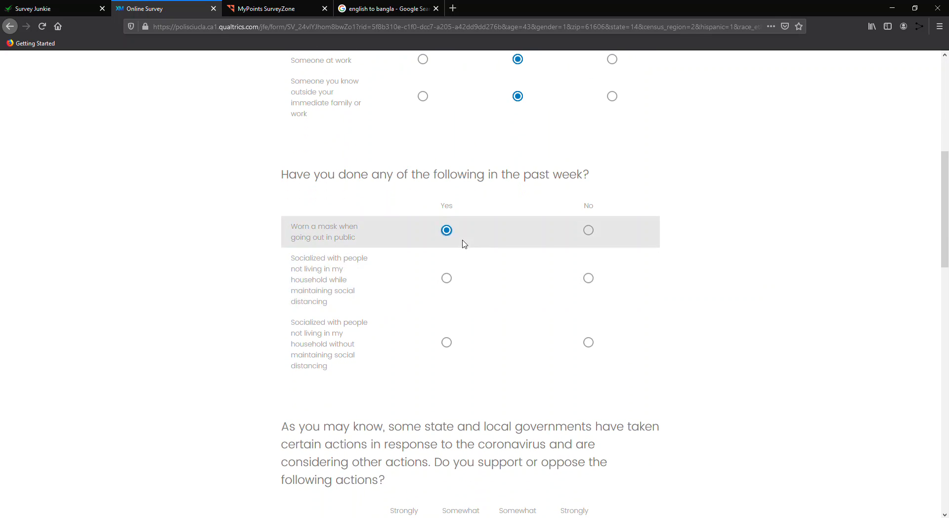
left_click(460, 281)
left_click(460, 340)
- Choose Strongly support for the listed state and local government actions in response to the coronavirus
scroll(507, 408, "down", 3)
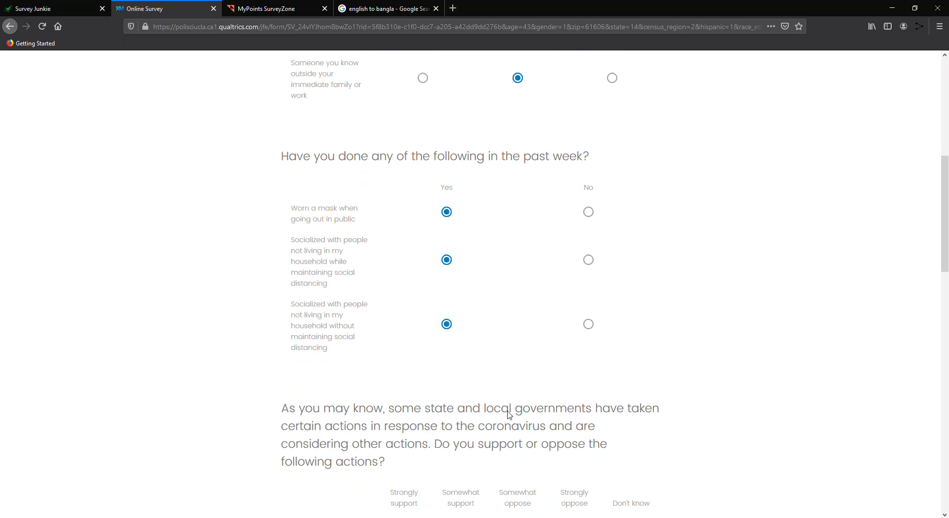
scroll(511, 416, "down", 2)
left_click(404, 300)
left_click(406, 340)
left_click(406, 381)
scroll(441, 432, "down", 1)
left_click(404, 214)
left_click(404, 272)
left_click(404, 315)
- Answer both outbreak-handling approval questions, choosing Strongly approve for the state's governor, and submit the page
scroll(415, 423, "down", 1)
scroll(416, 423, "down", 3)
left_click(354, 283)
scroll(419, 425, "down", 3)
left_click(356, 329)
scroll(435, 390, "up", 1)
scroll(437, 392, "down", 1)
scroll(437, 392, "down", 2)
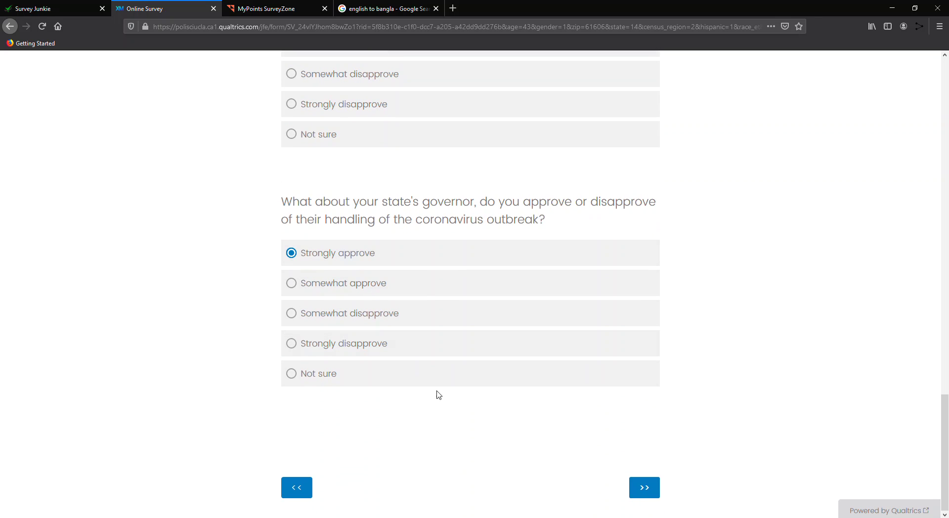
left_click(638, 488)
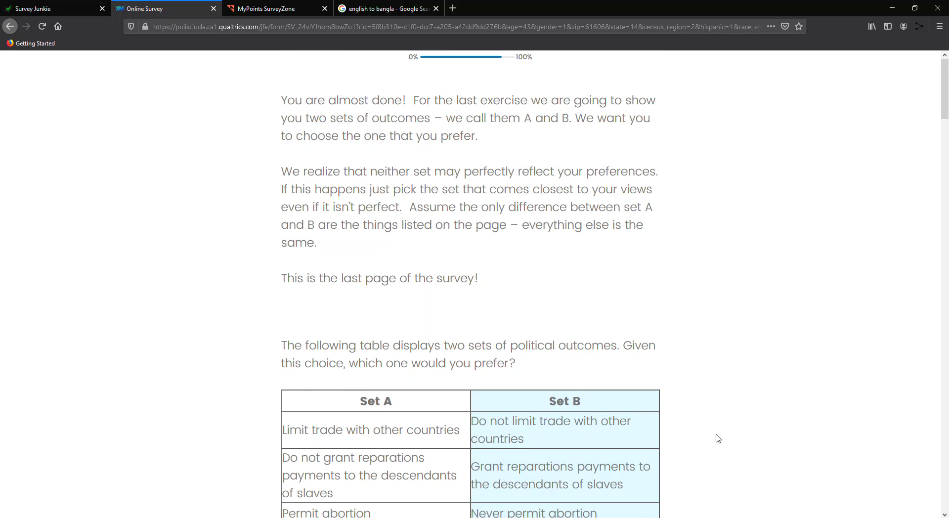
- Choose Set A in the first three political outcome comparisons: trade limits, straight or gay president, and black or Asian president
scroll(718, 439, "down", 4)
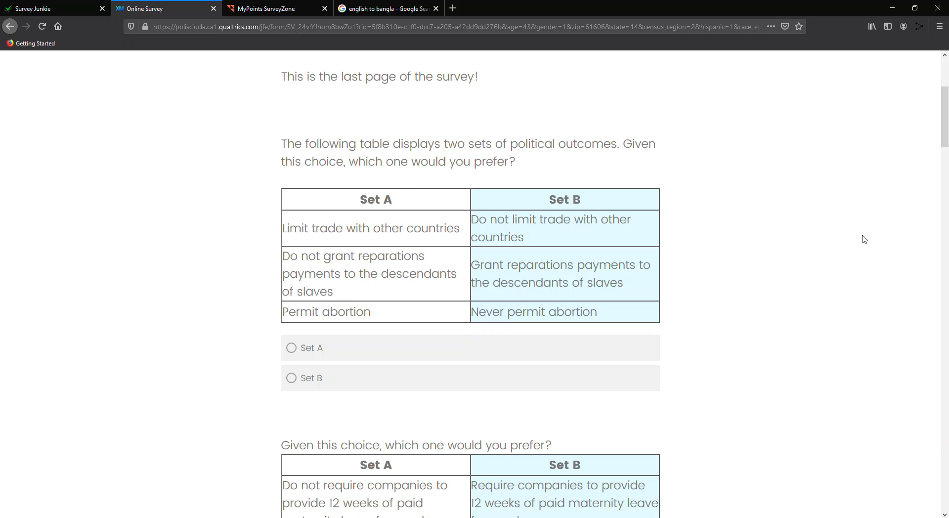
left_click(406, 352)
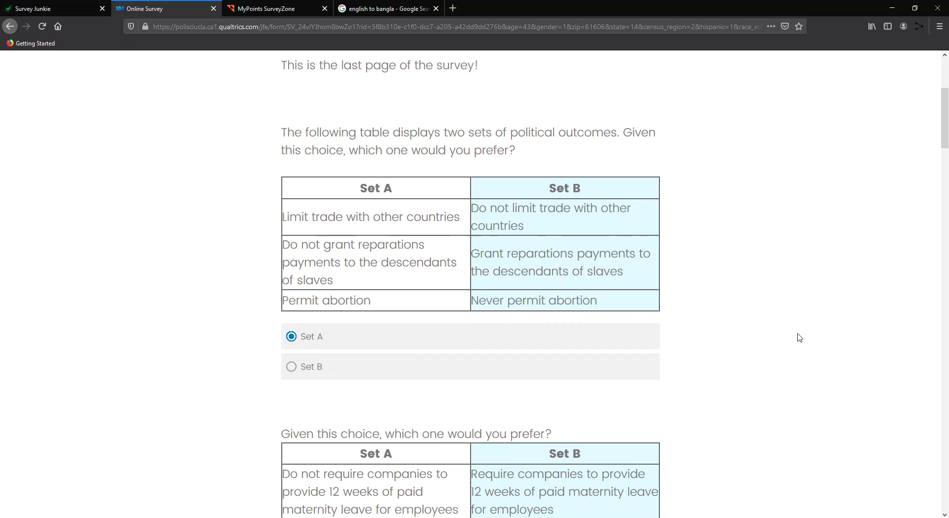
scroll(799, 338, "down", 3)
scroll(799, 338, "down", 2)
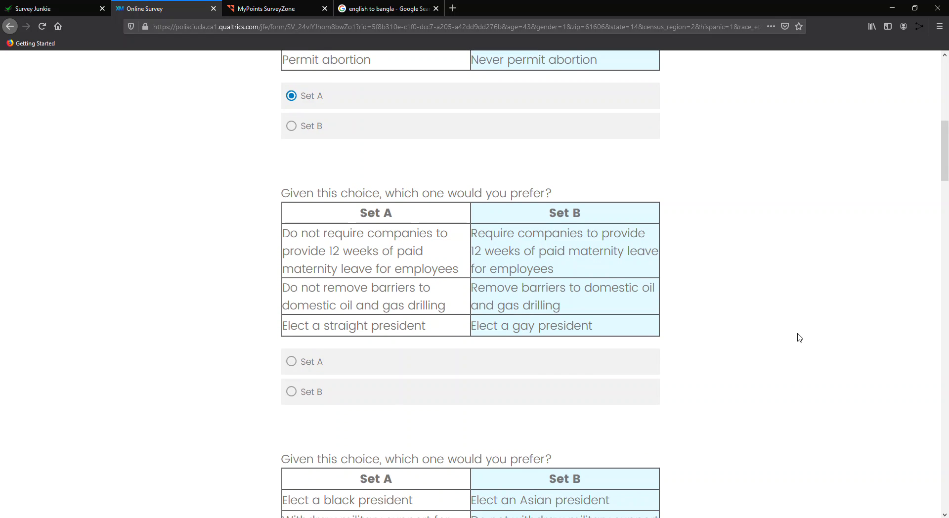
left_click(395, 361)
scroll(663, 382, "down", 4)
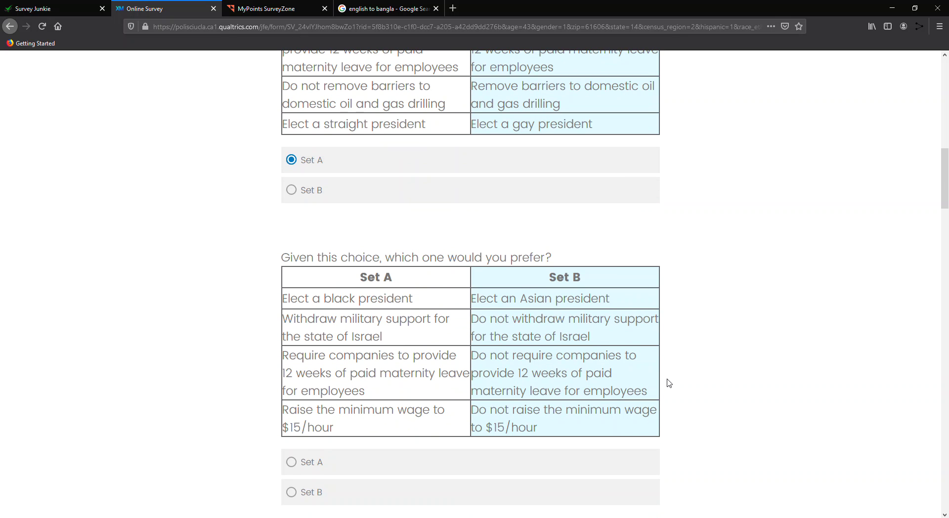
scroll(396, 396, "down", 2)
left_click(392, 369)
- Choose Set A in the comparisons on health insurance subsidies, citizenship for all undocumented immigrants, and a transgender president
scroll(633, 378, "down", 1)
scroll(632, 379, "down", 1)
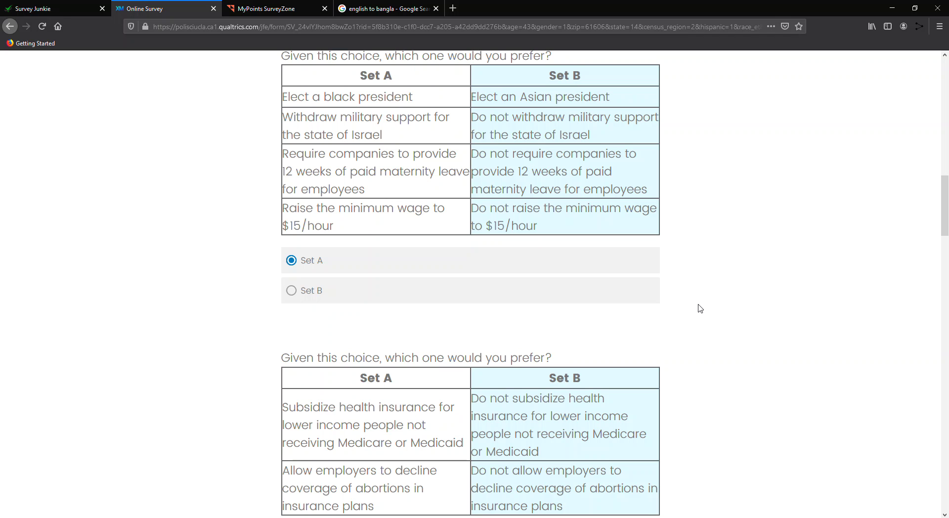
scroll(701, 309, "down", 4)
left_click(484, 336)
scroll(796, 355, "down", 4)
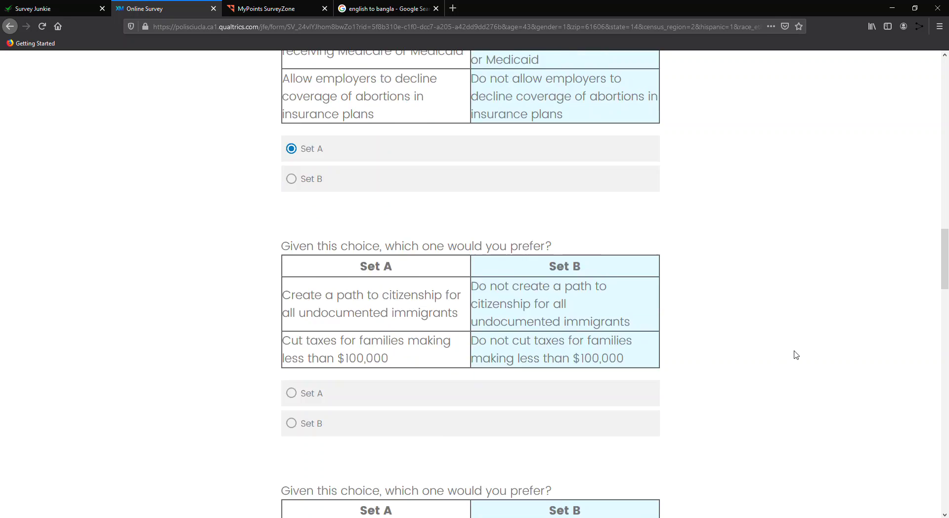
scroll(796, 355, "down", 2)
left_click(439, 285)
scroll(755, 356, "down", 5)
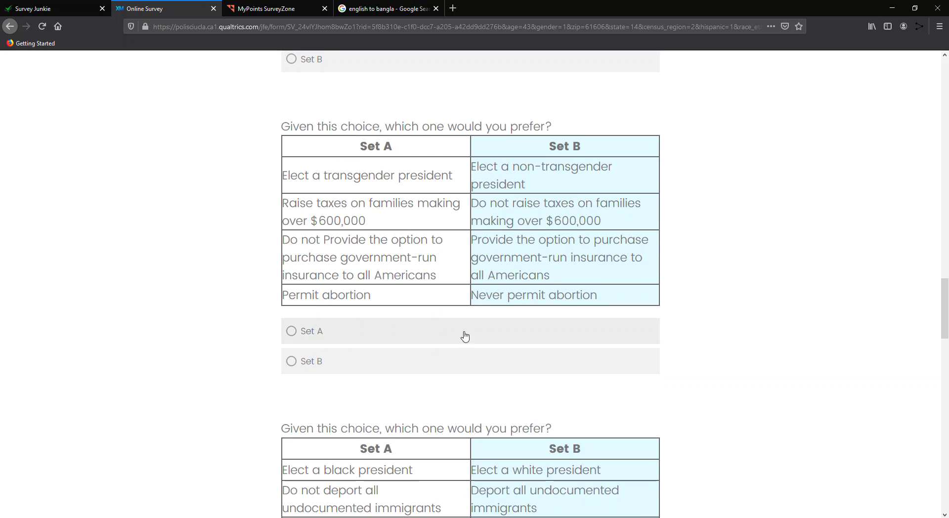
left_click(464, 336)
- Choose Set A in the remaining comparisons, from the black or white president to the Asian or Latino president, and submit the survey
scroll(738, 358, "down", 5)
left_click(530, 428)
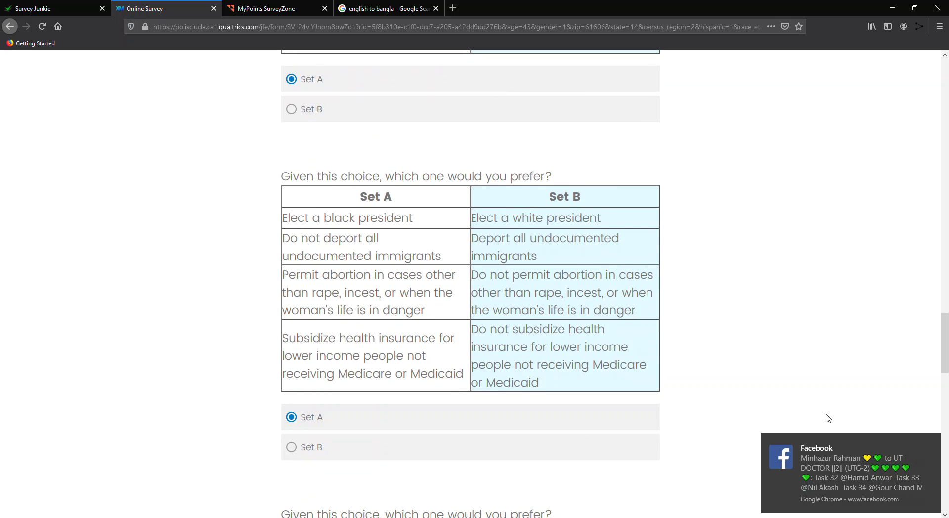
scroll(697, 404, "down", 5)
scroll(518, 364, "down", 4)
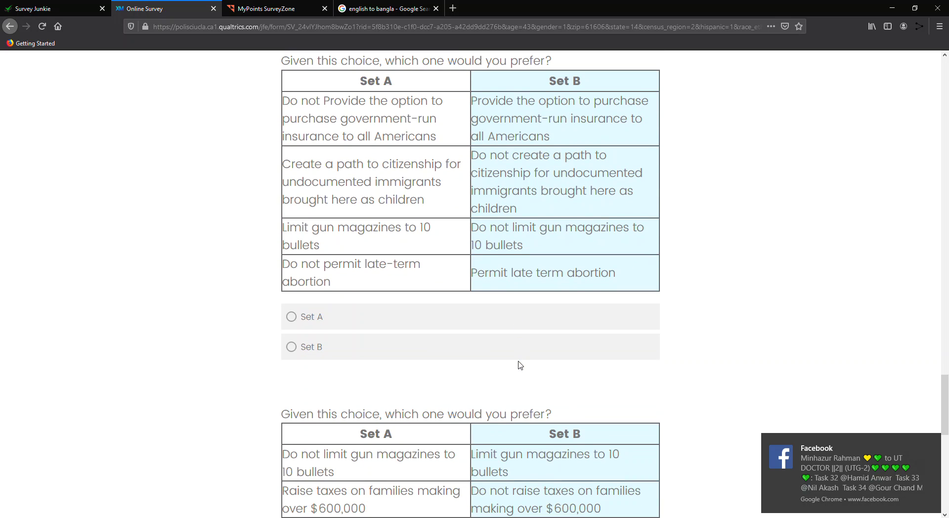
left_click(435, 321)
scroll(470, 346, "down", 5)
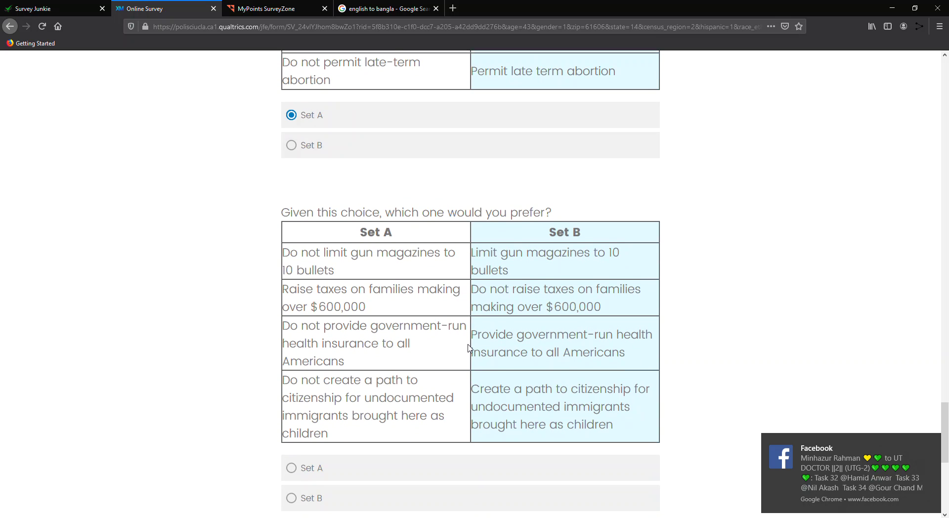
scroll(470, 348, "down", 2)
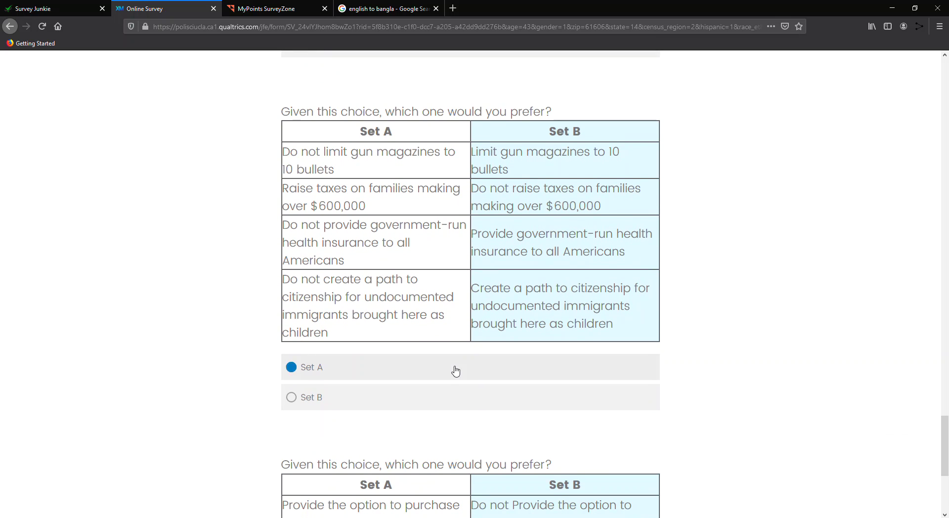
left_click(455, 370)
scroll(457, 370, "down", 5)
left_click(455, 342)
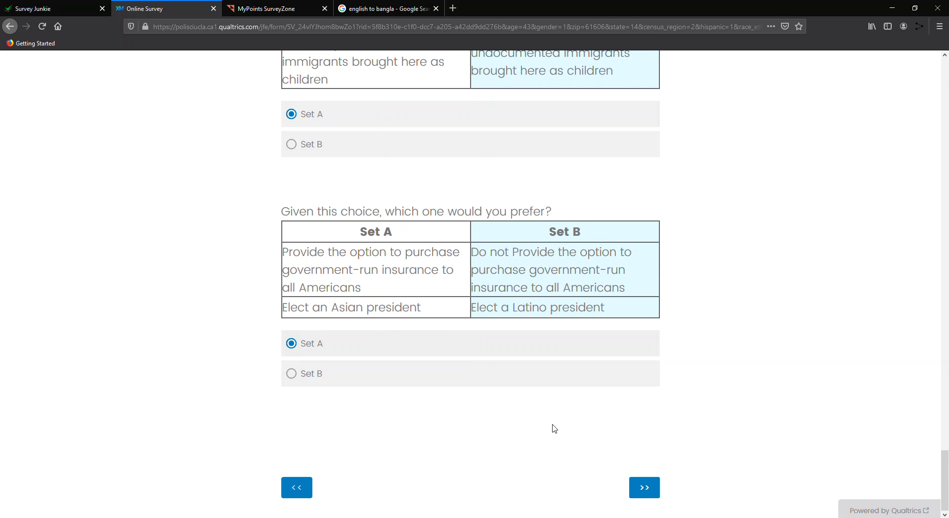
left_click(635, 482)
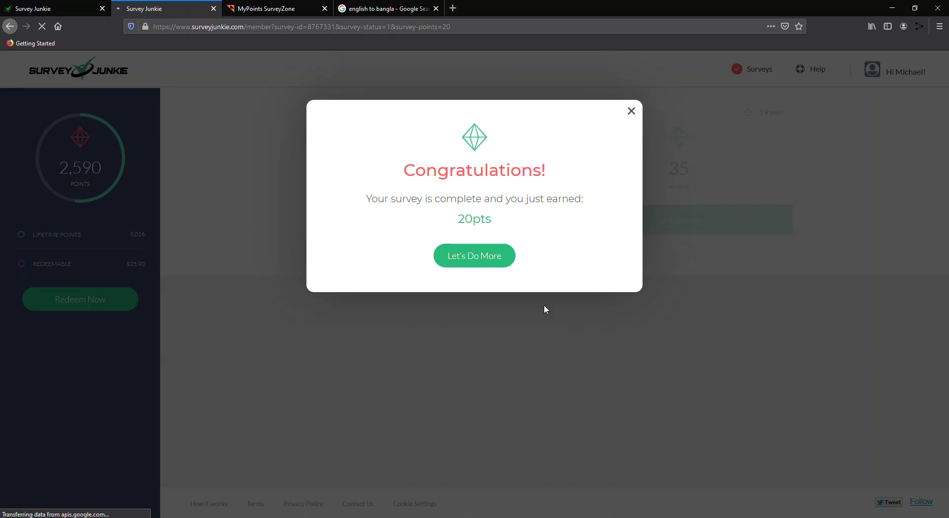
- Dismiss the survey completion message and take the 5-minute survey worth 20 points
left_click(496, 258)
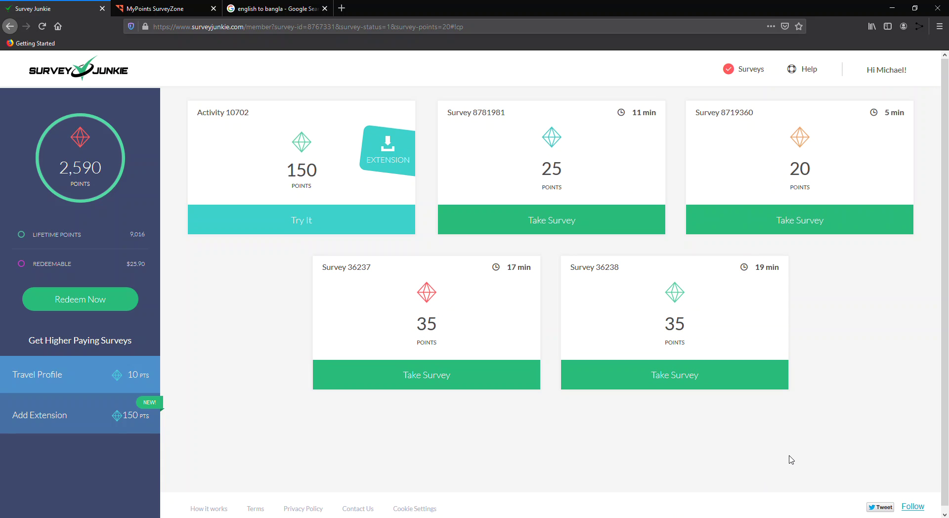
left_click(820, 227)
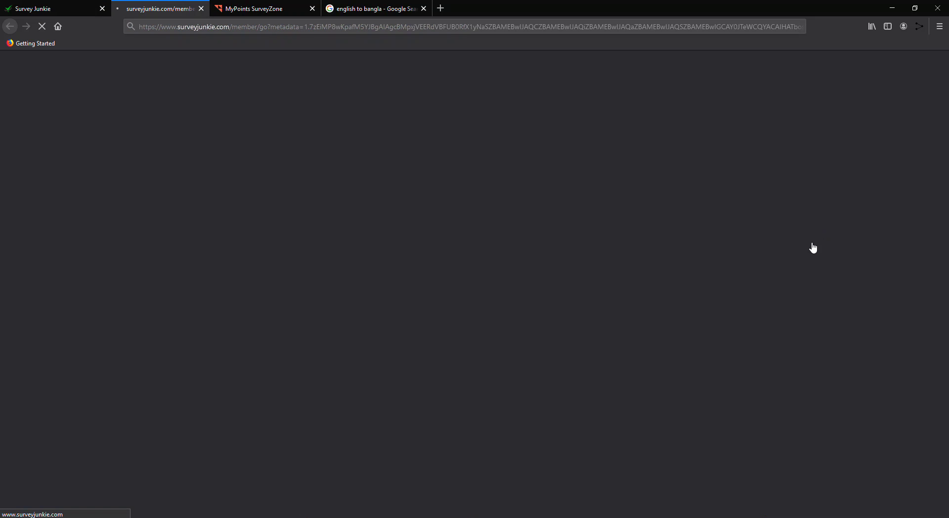
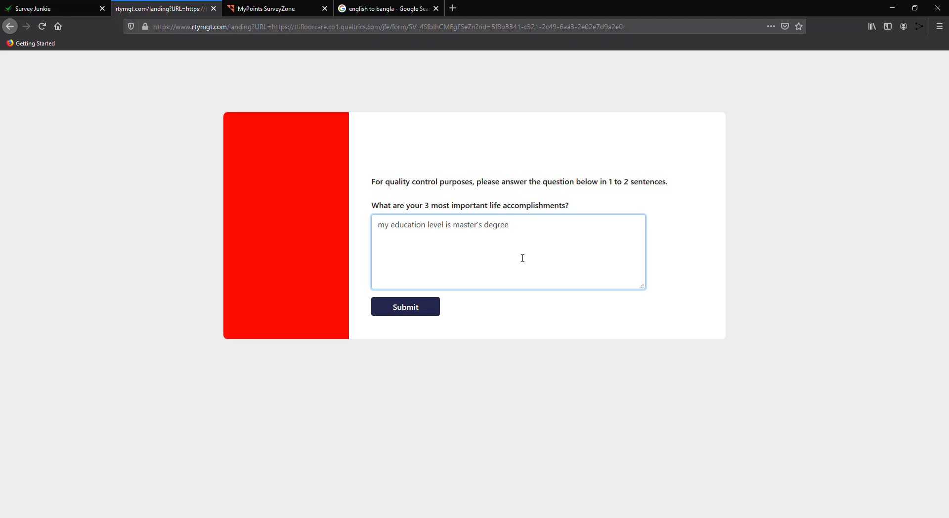
- Submit "my education level is master's degree" as the life accomplishments answer and continue past the survey introduction
left_click(434, 309)
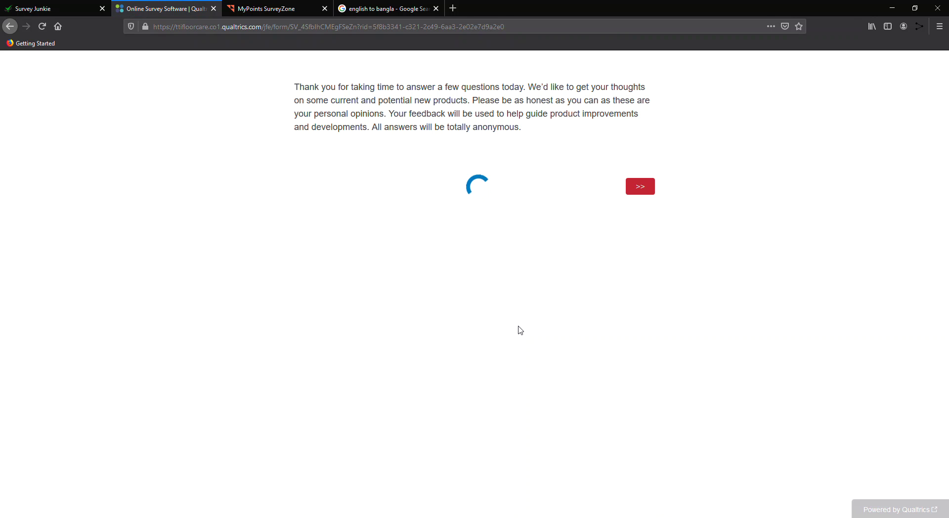
left_click(641, 193)
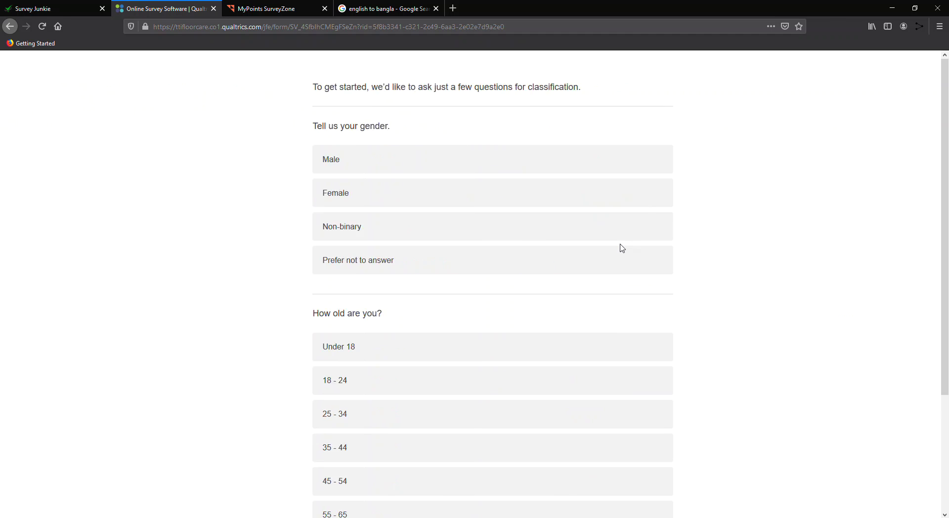
- Select Male as the gender and 35 - 44 as the age group, and submit the page
left_click(359, 170)
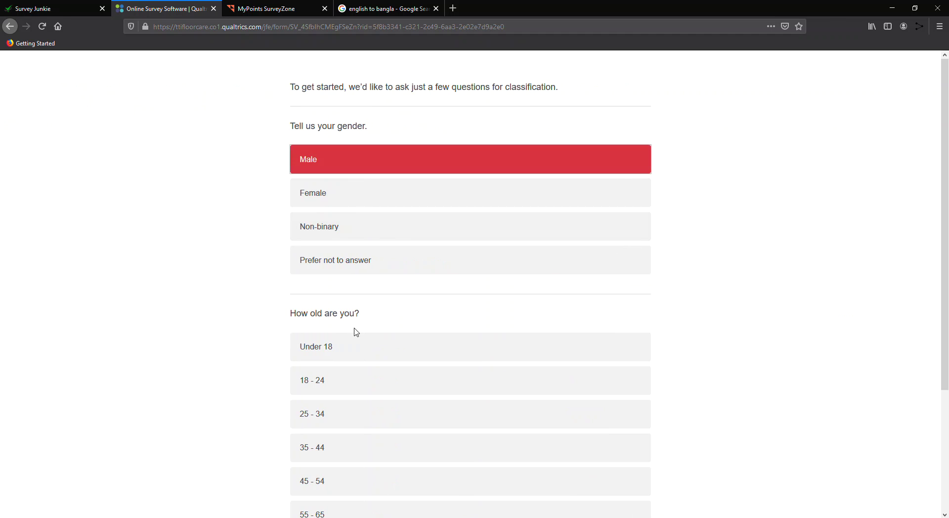
left_click(347, 447)
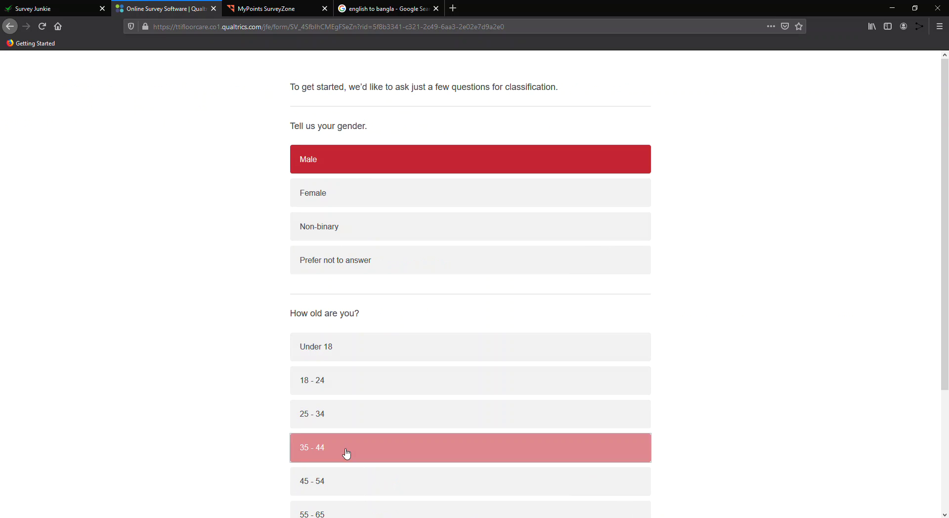
scroll(345, 453, "down", 3)
left_click(648, 463)
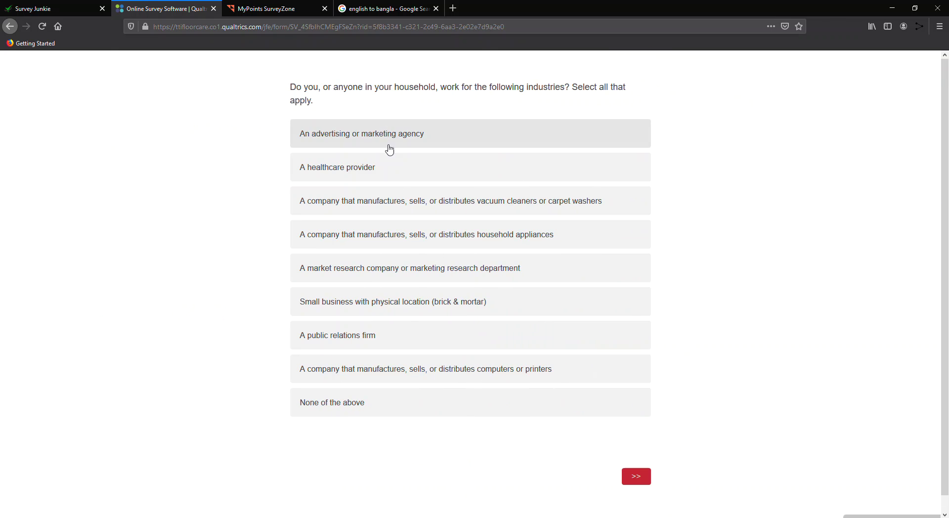
- Answer None of the above for household industries and "I do all of the cleaning" for cleaning involvement, submitting each page
left_click(382, 412)
left_click(642, 478)
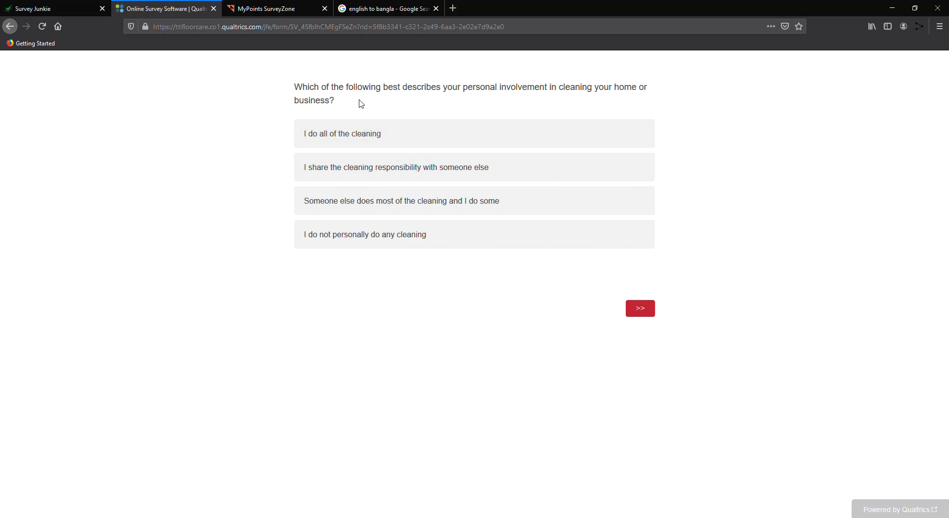
left_click(370, 133)
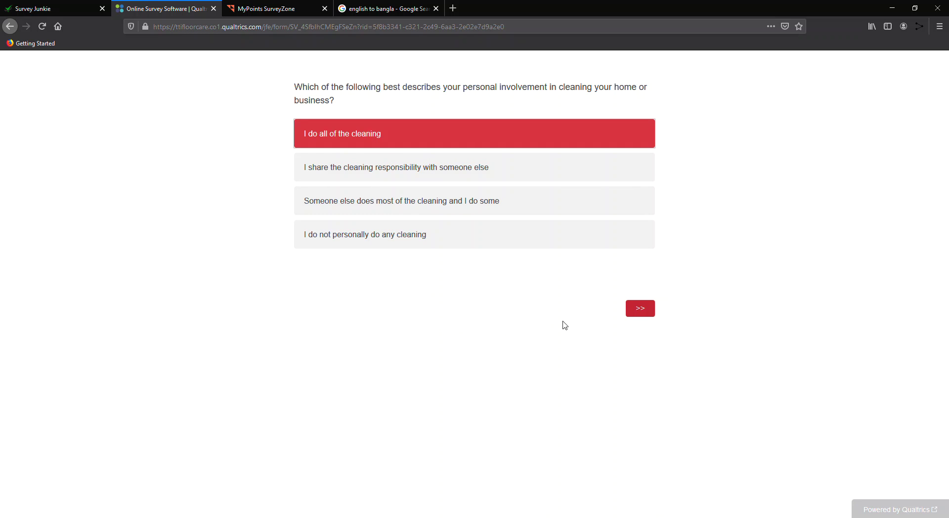
left_click(633, 312)
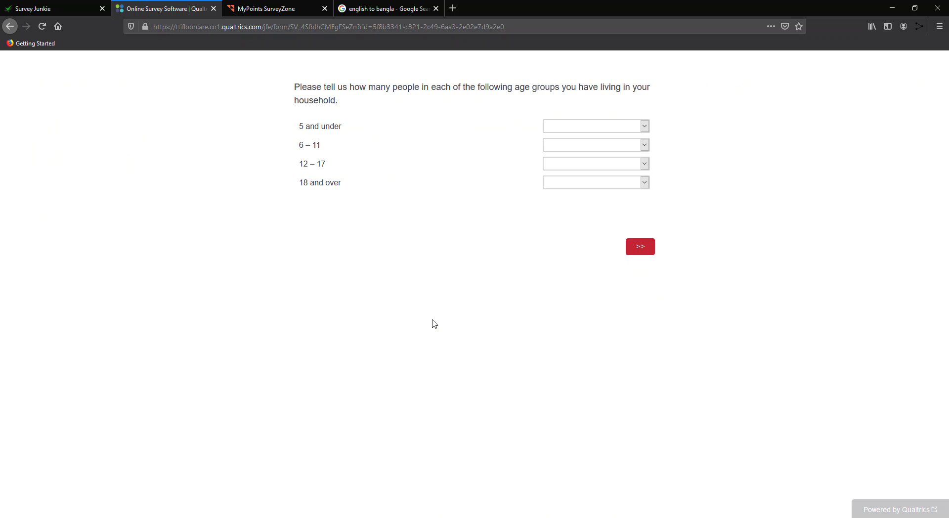
- Set the number of household members aged 6 – 11 to 2 and submit the page
left_click(645, 144)
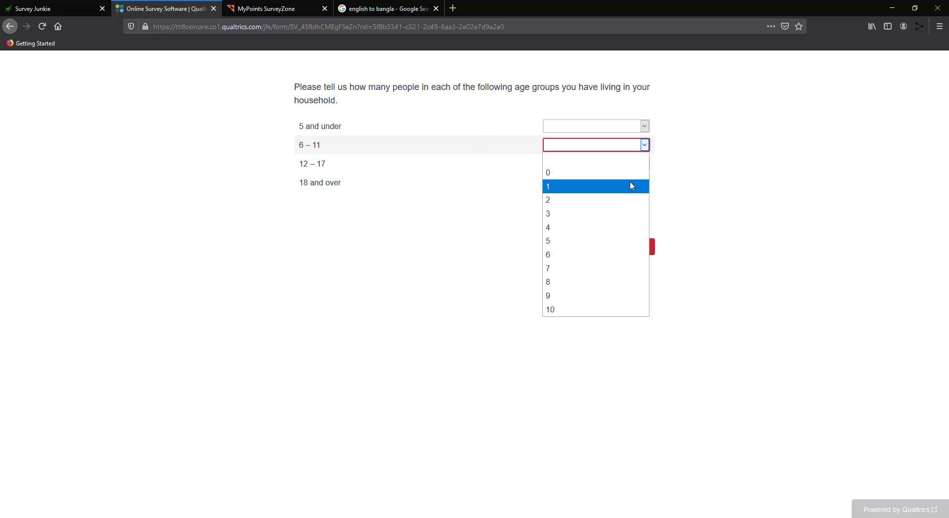
left_click(630, 200)
left_click(633, 248)
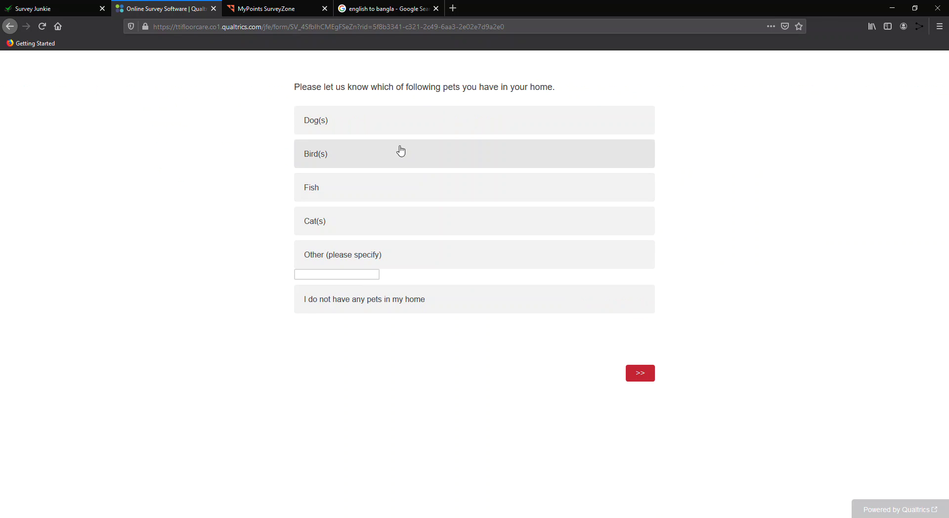
- Select Dog(s) and Cat(s) as the pets in the home and submit the page
left_click(383, 127)
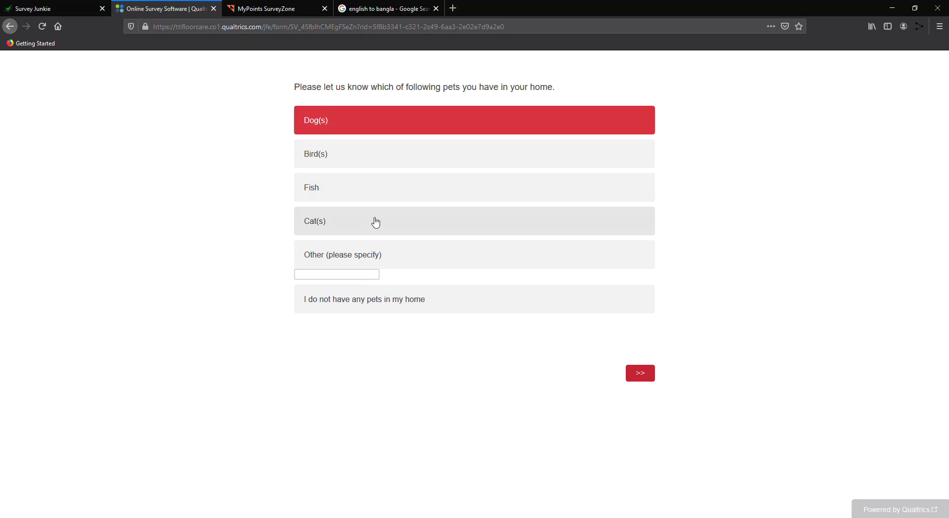
left_click(373, 220)
left_click(653, 378)
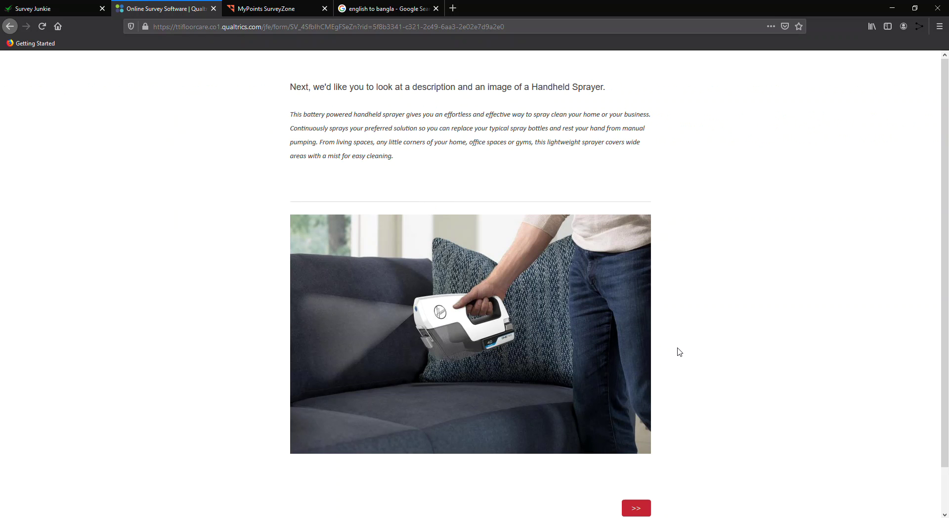
- Continue past the Handheld Sprayer description and submit "Definitely would be interested" for getting more information about the product
scroll(678, 351, "down", 2)
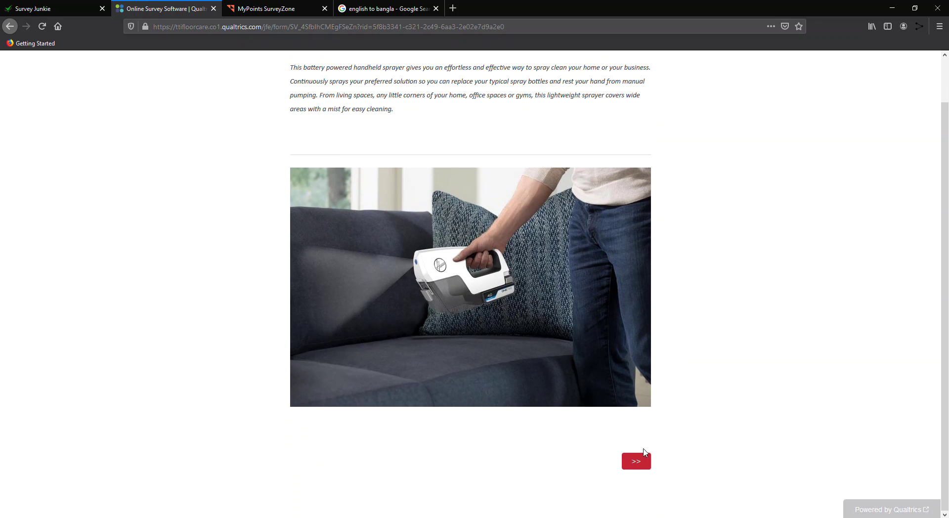
left_click(641, 460)
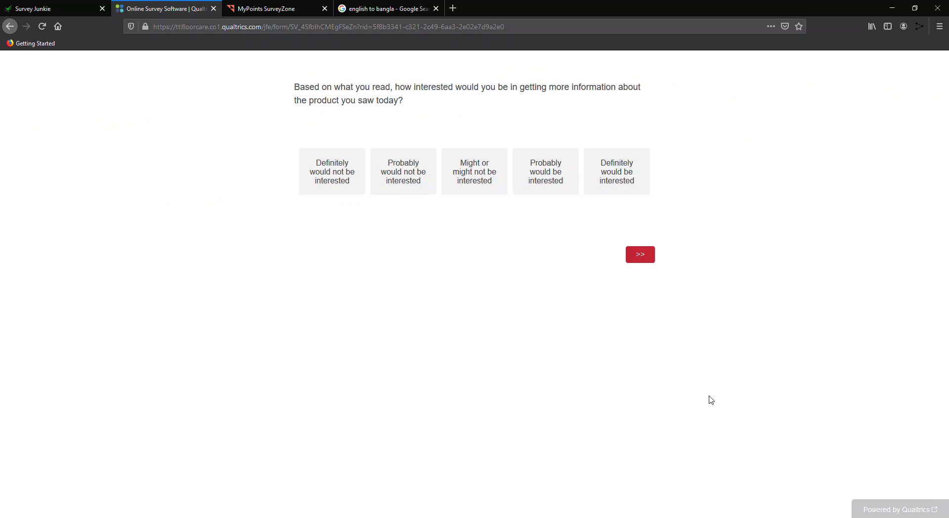
left_click(625, 190)
left_click(642, 258)
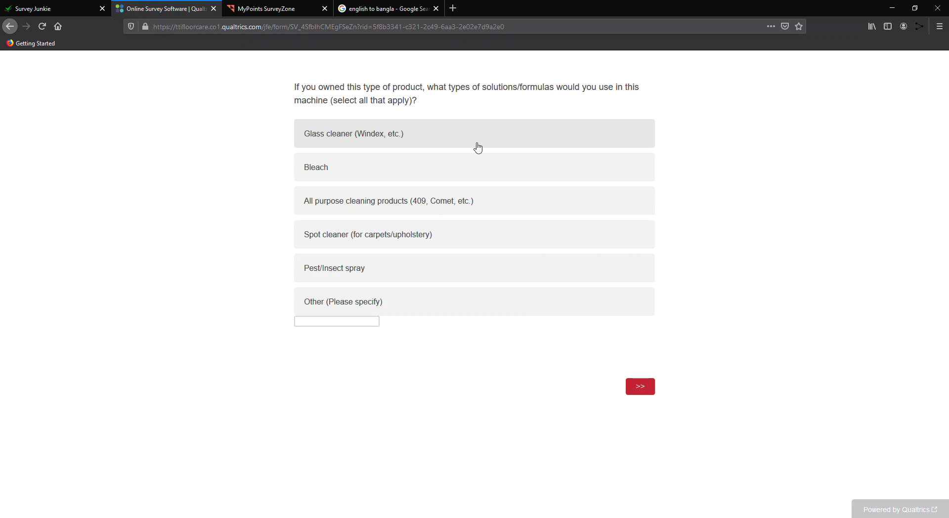
- Submit Glass cleaner (Windex, etc.) as the solution used in the machine and continue past the sprayer messages introduction
left_click(478, 148)
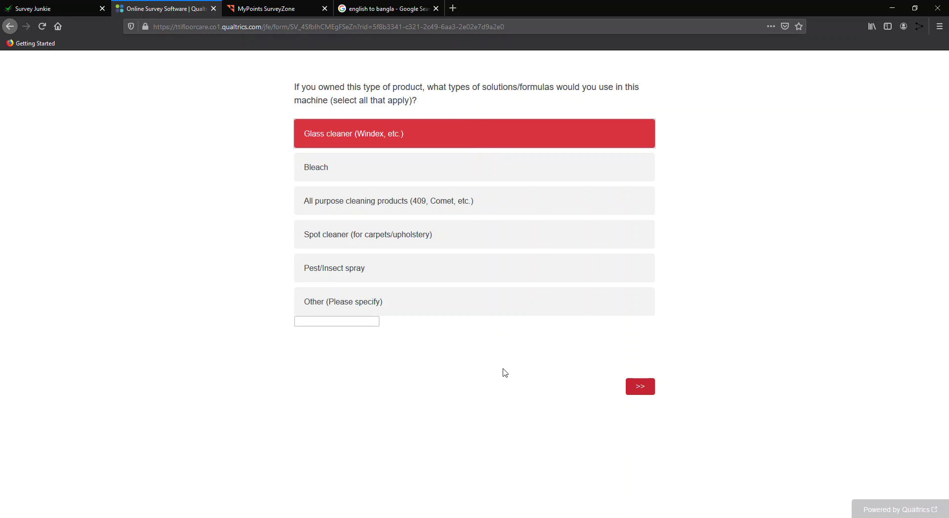
left_click(645, 391)
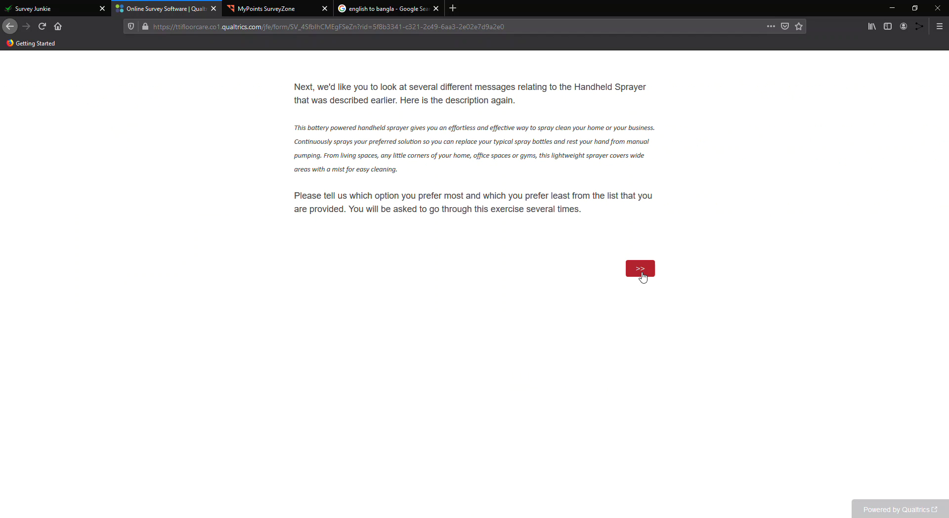
left_click(644, 272)
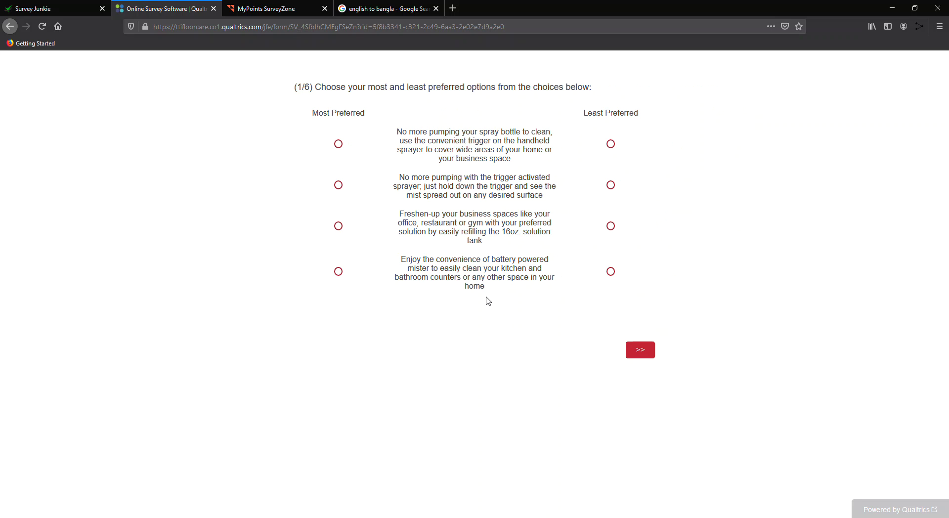
- Submit set 1 of 6 with "Enjoy the convenience of battery powered mister" most preferred and "No more pumping your spray bottle" least preferred
left_click(338, 145)
left_click(340, 186)
left_click(338, 226)
left_click(338, 272)
left_click(642, 351)
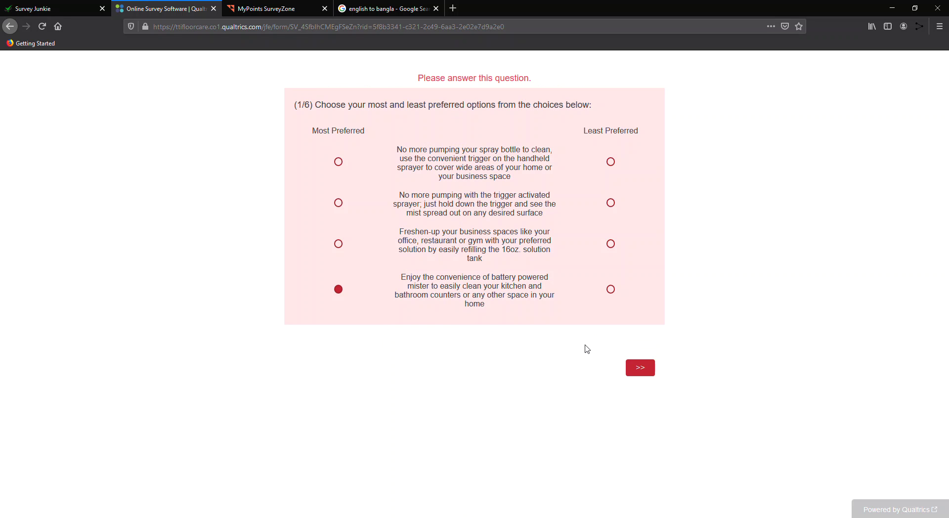
left_click(611, 162)
left_click(640, 375)
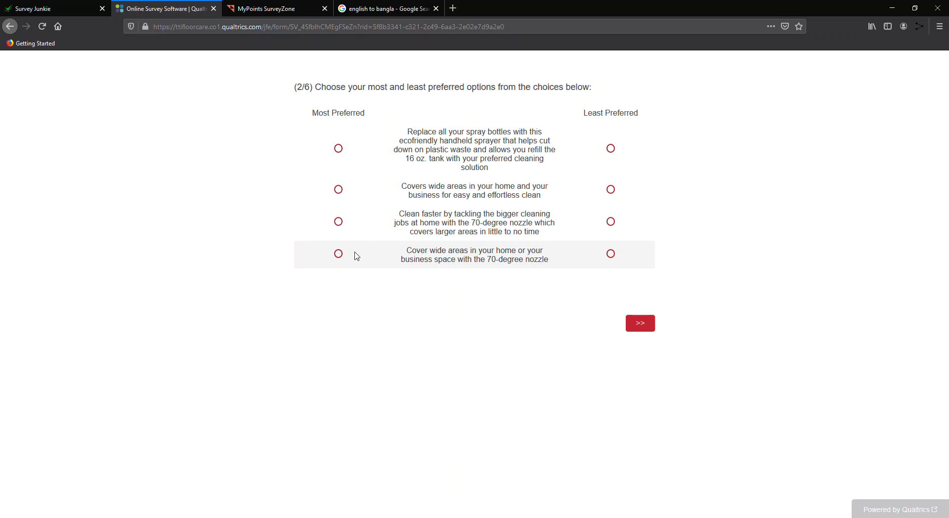
- Submit set 2 of 6 with "Replace all your spray bottles" most preferred and "Cover wide areas" with the 70-degree nozzle least preferred
left_click(338, 148)
left_click(611, 254)
left_click(634, 324)
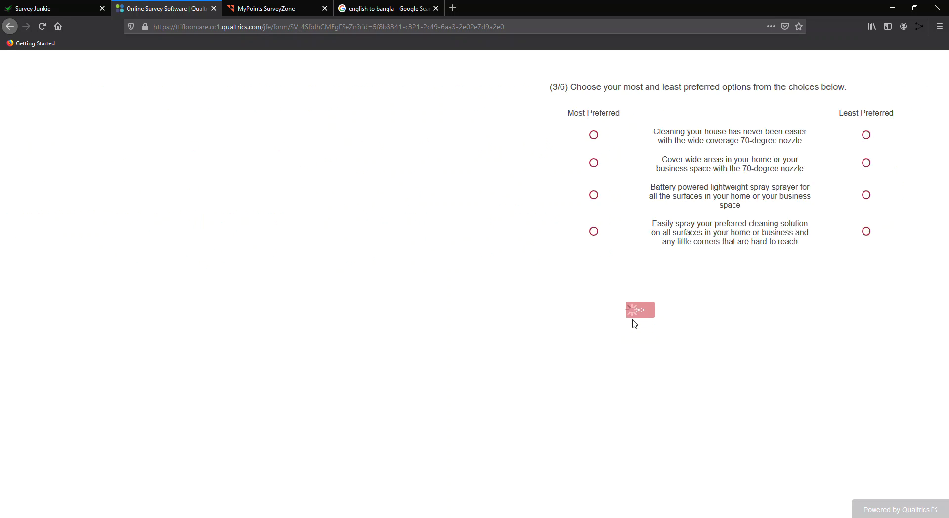
- Submit set 3 with "Cleaning your house" most and "Cover wide areas" least preferred, and set 4 with "Clean faster" most and "Rest your hand" least
left_click(352, 146)
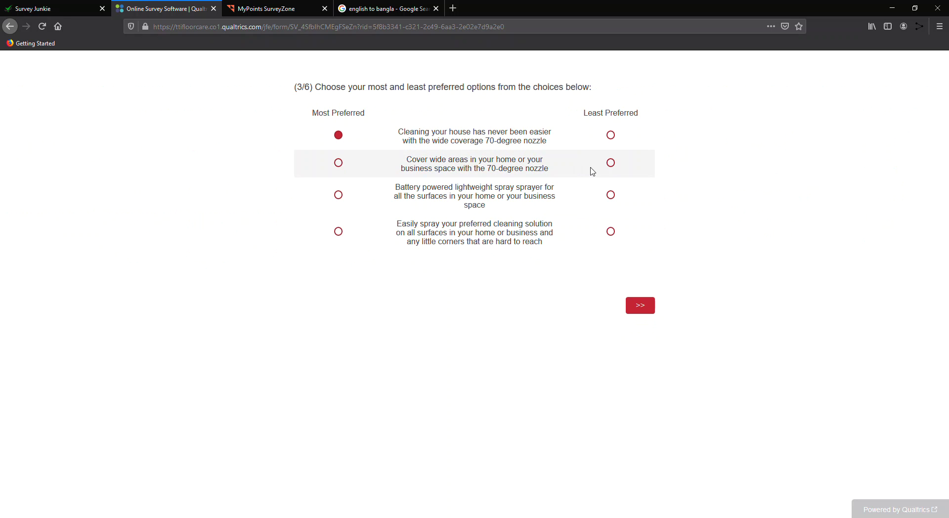
left_click(607, 164)
left_click(641, 304)
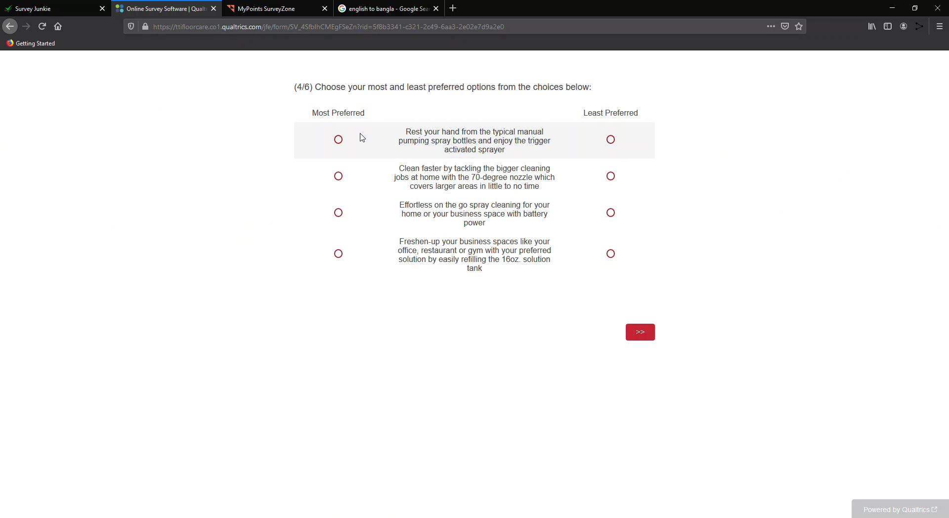
left_click(361, 165)
left_click(650, 338)
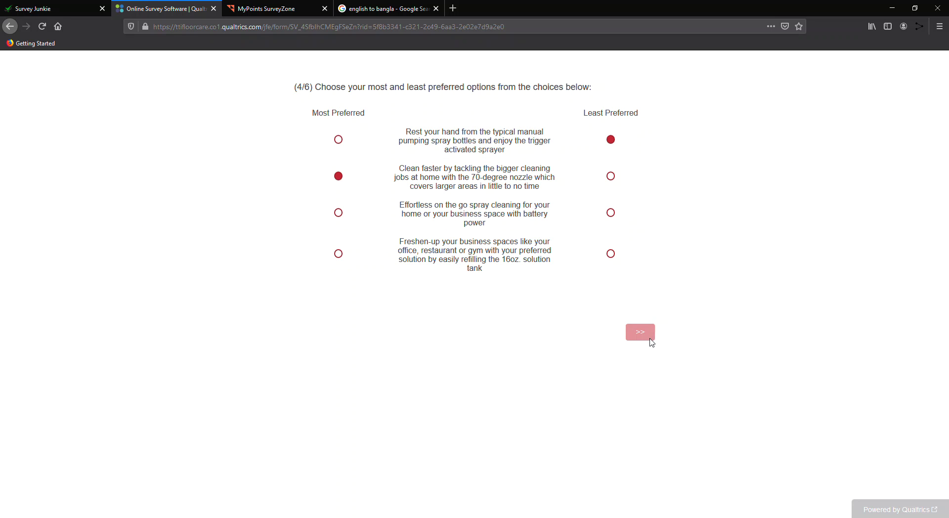
- Submit set 5 with "Enjoy the convenience" most and "No pumping" least preferred, and set 6 with "Protect your home" most and "Covers wide areas" least
left_click(339, 135)
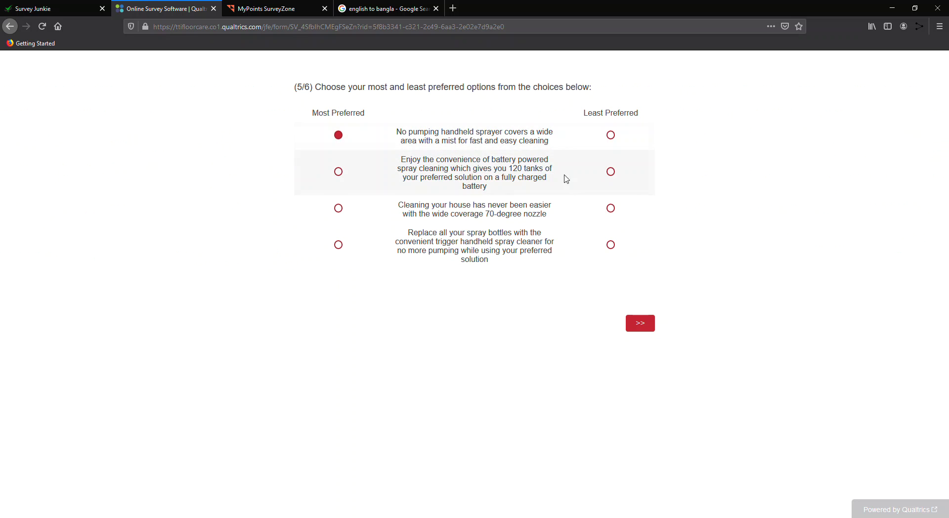
left_click(350, 172)
left_click(611, 137)
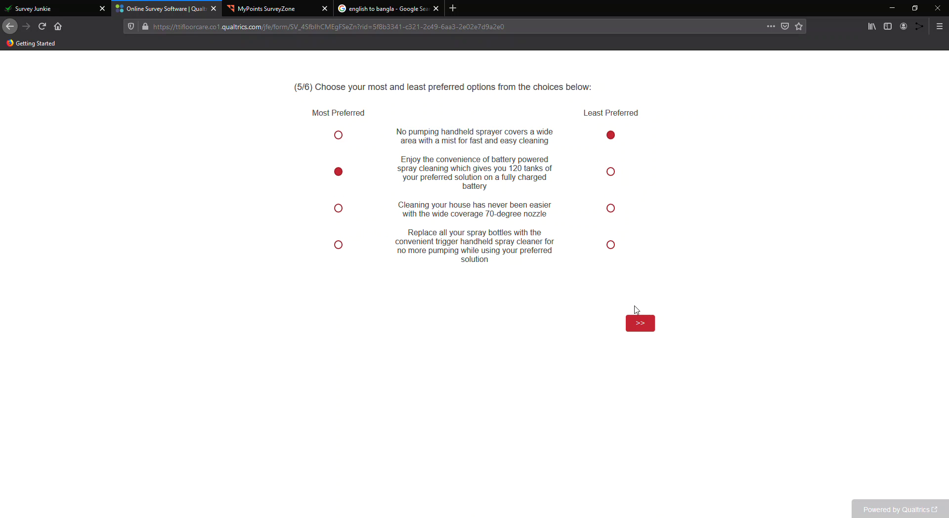
left_click(636, 323)
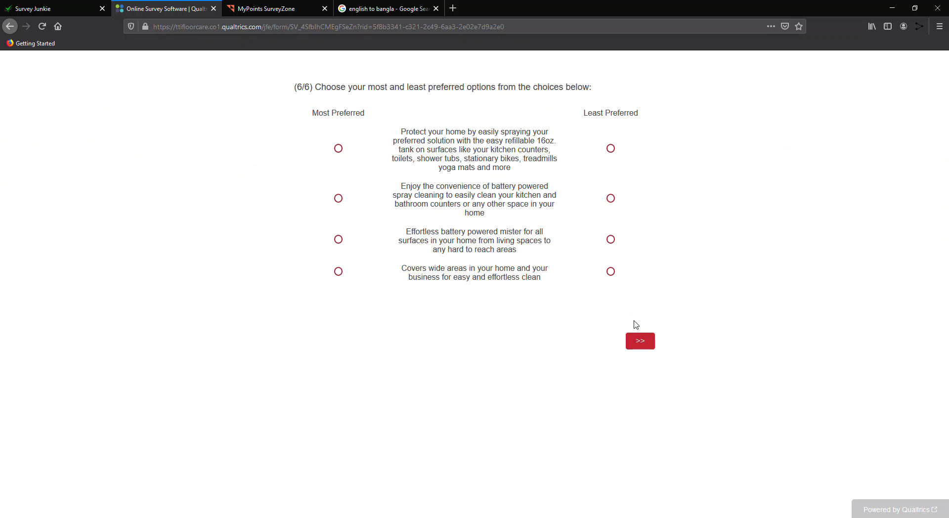
left_click(357, 144)
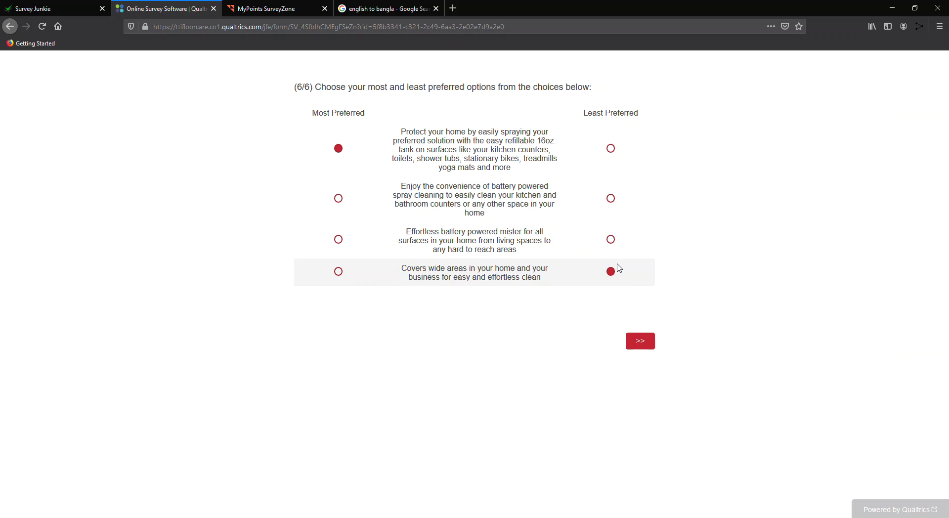
left_click(639, 341)
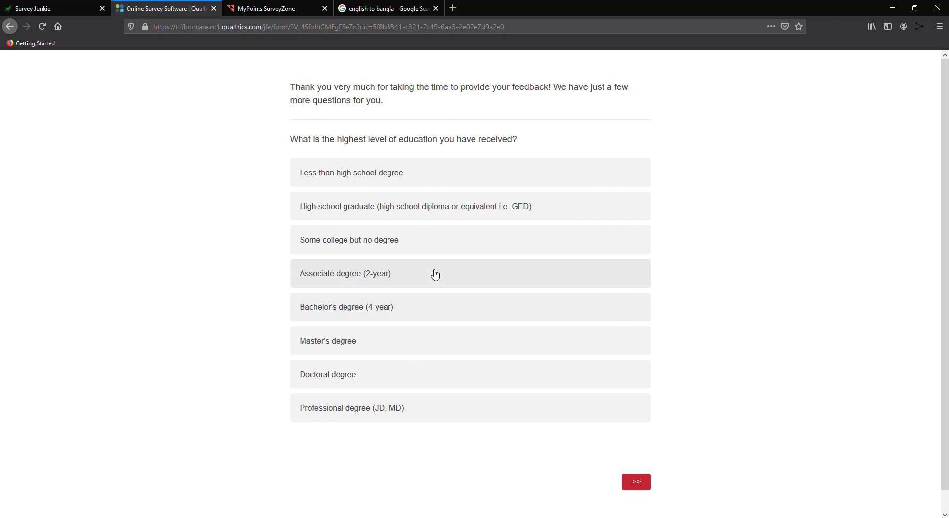
- Answer Master's degree for highest education and Employed part-time for employment status, submitting each page
left_click(391, 347)
left_click(636, 482)
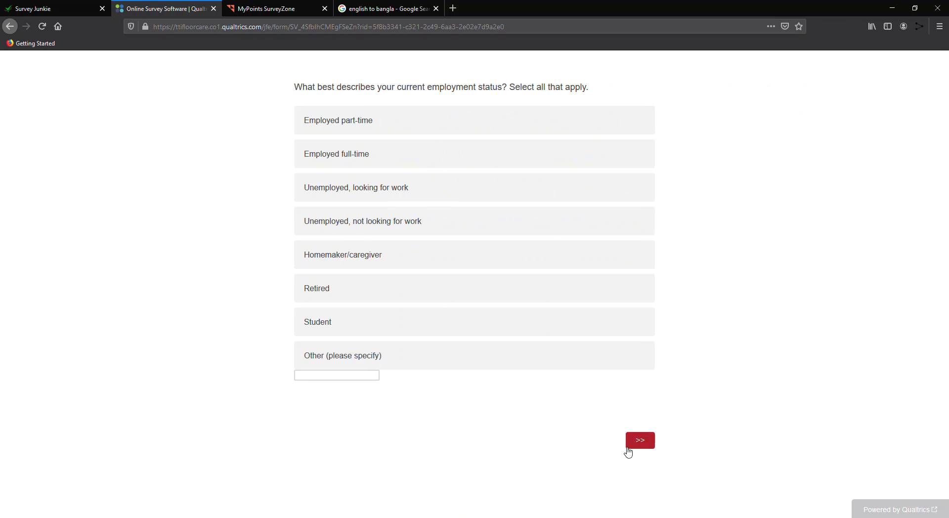
left_click(396, 125)
left_click(640, 448)
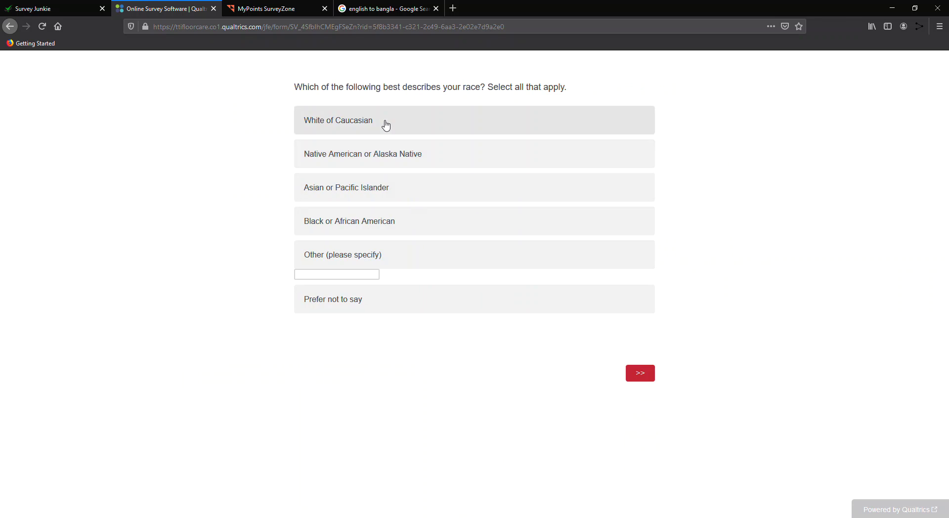
- Answer the demographic pages with White of Caucasian, No to Hispanic or Latino, and a household income of $150,000 or more, submitting each
left_click(387, 124)
left_click(635, 375)
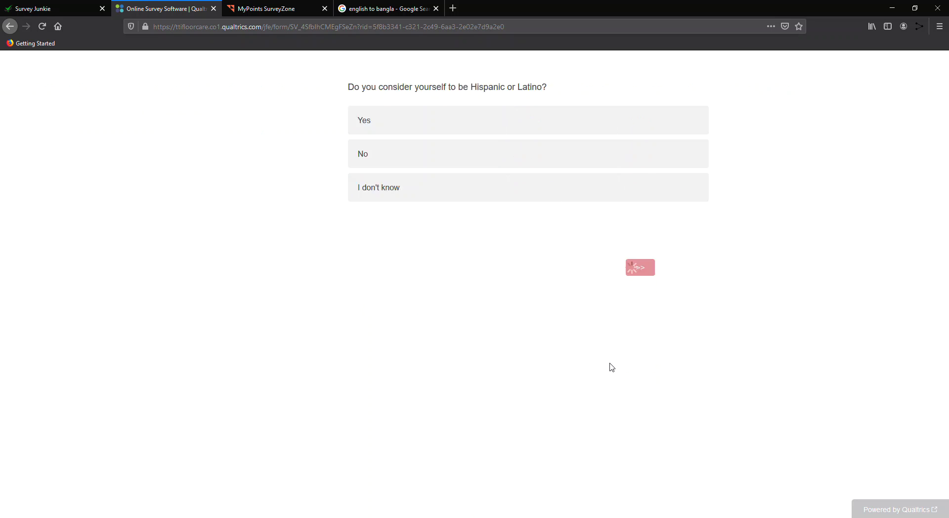
left_click(388, 157)
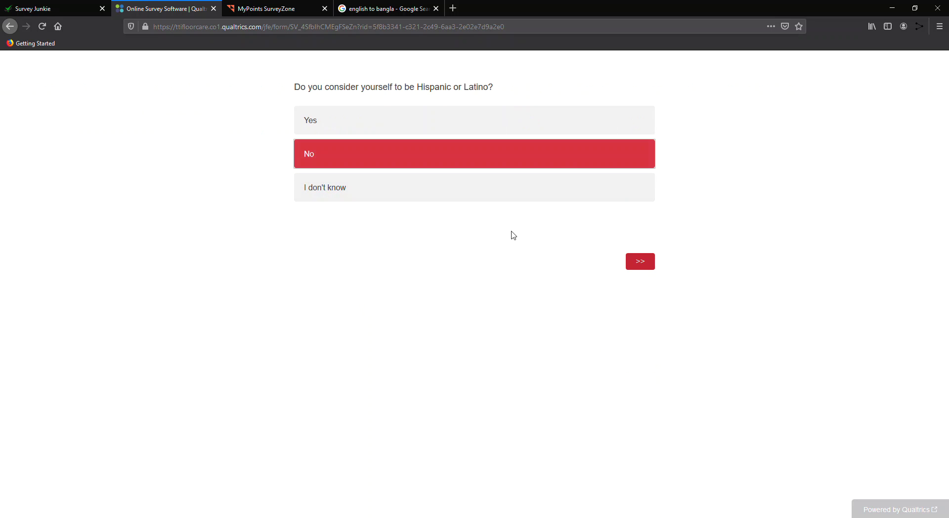
left_click(639, 261)
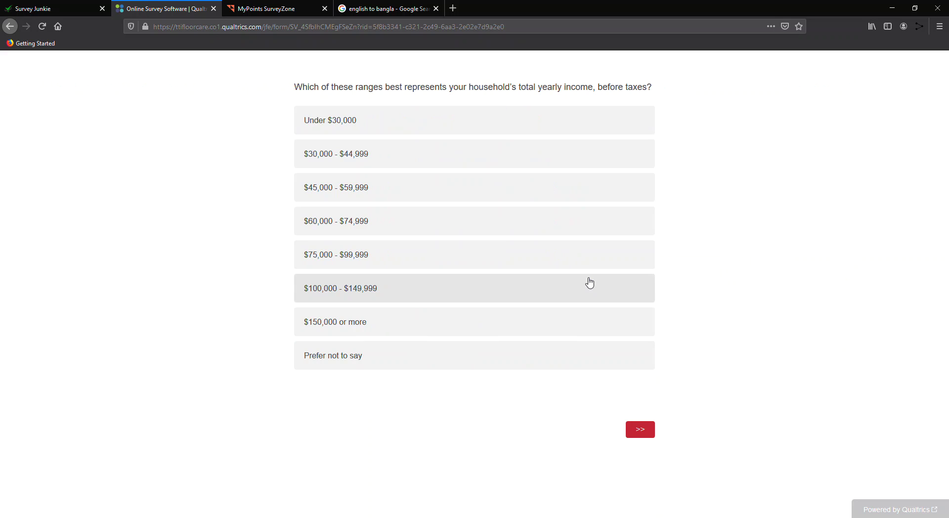
left_click(515, 322)
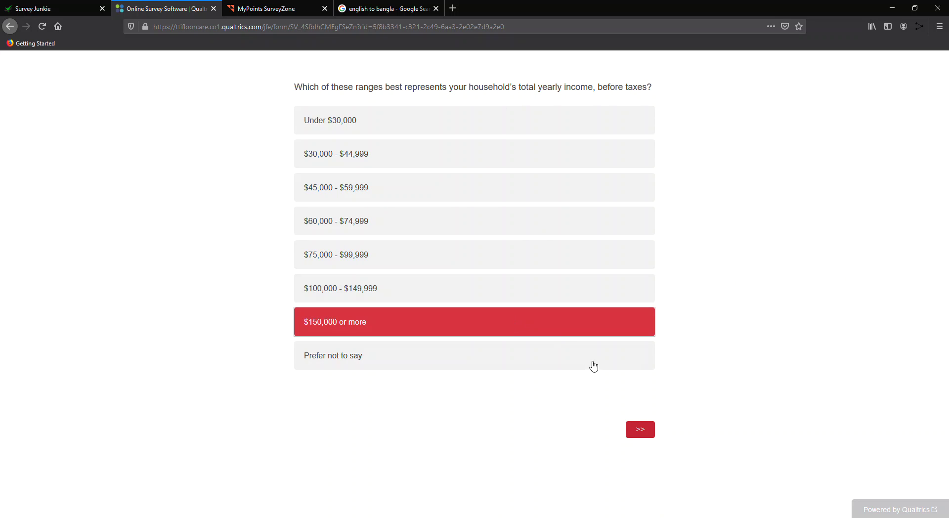
left_click(640, 429)
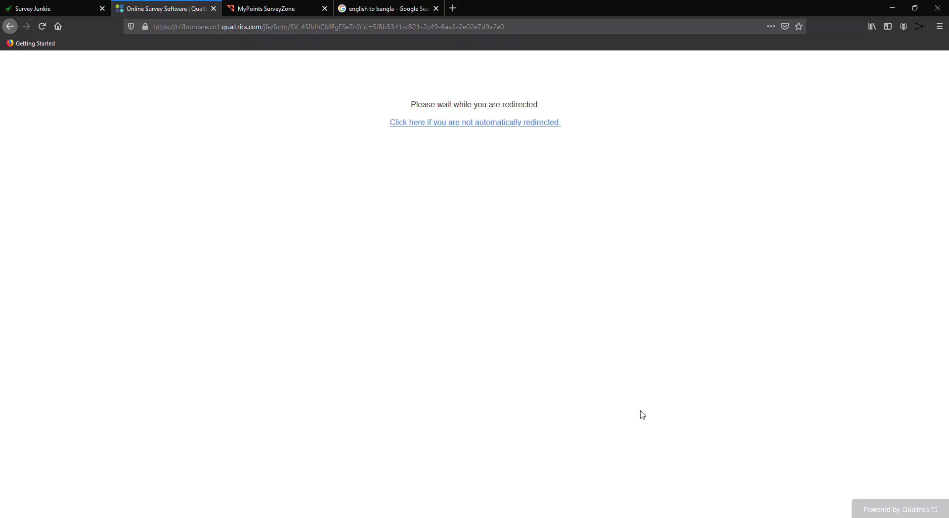